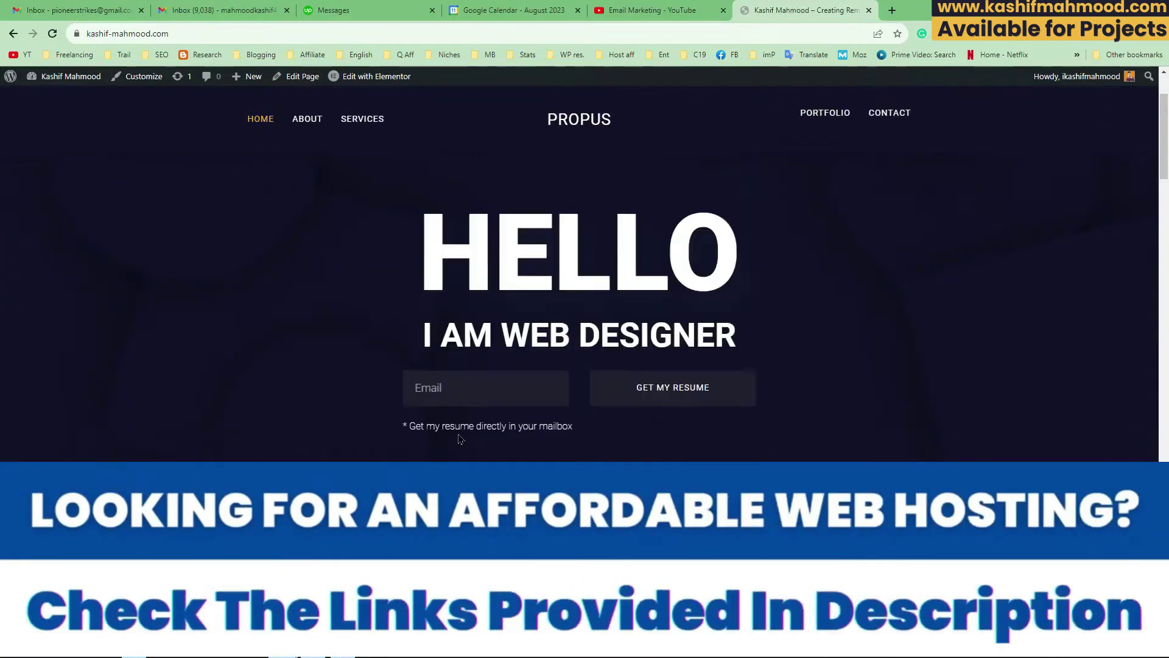
# Step: Submit the home page resume form with a saved email address
pyautogui.click(453, 325)
pyautogui.click(532, 359)
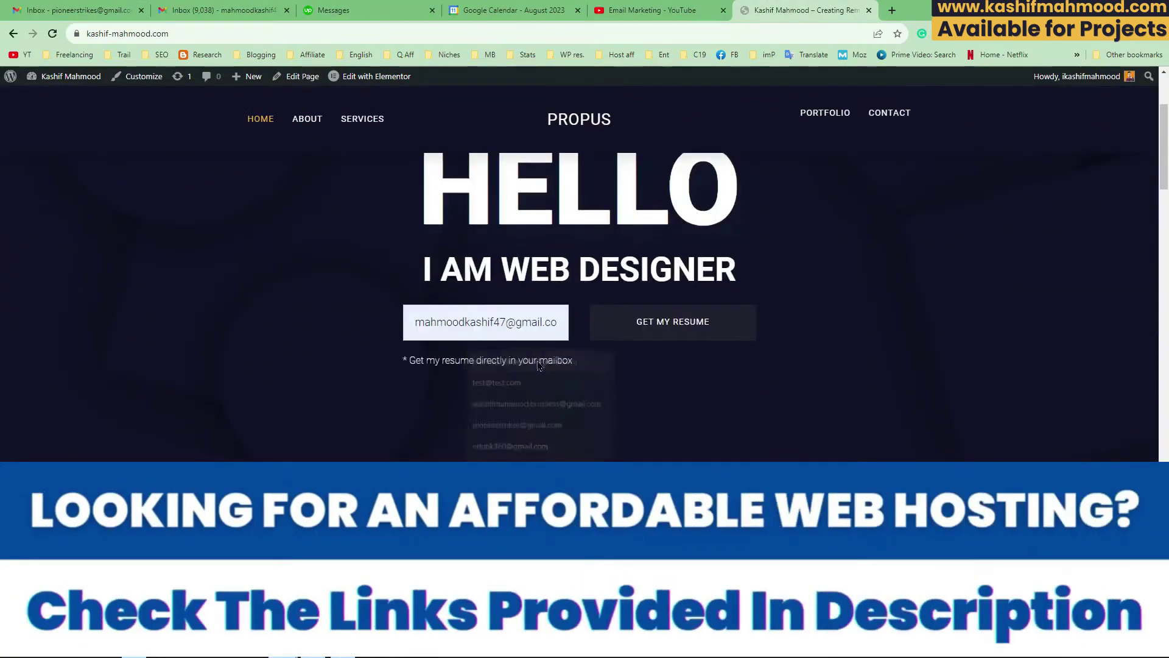
pyautogui.click(686, 324)
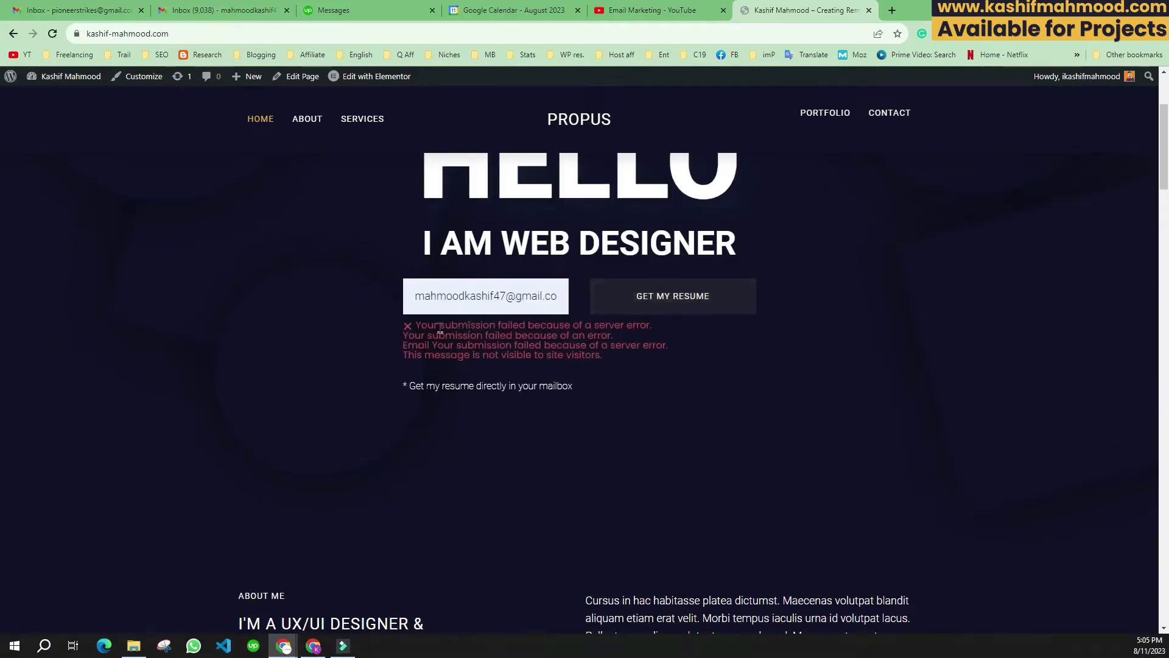
# Step: Highlight the resulting server error, then open the Home page in Elementor
pyautogui.moveTo(509, 329); pyautogui.dragTo(626, 366)
pyautogui.click(344, 329)
pyautogui.click(367, 78)
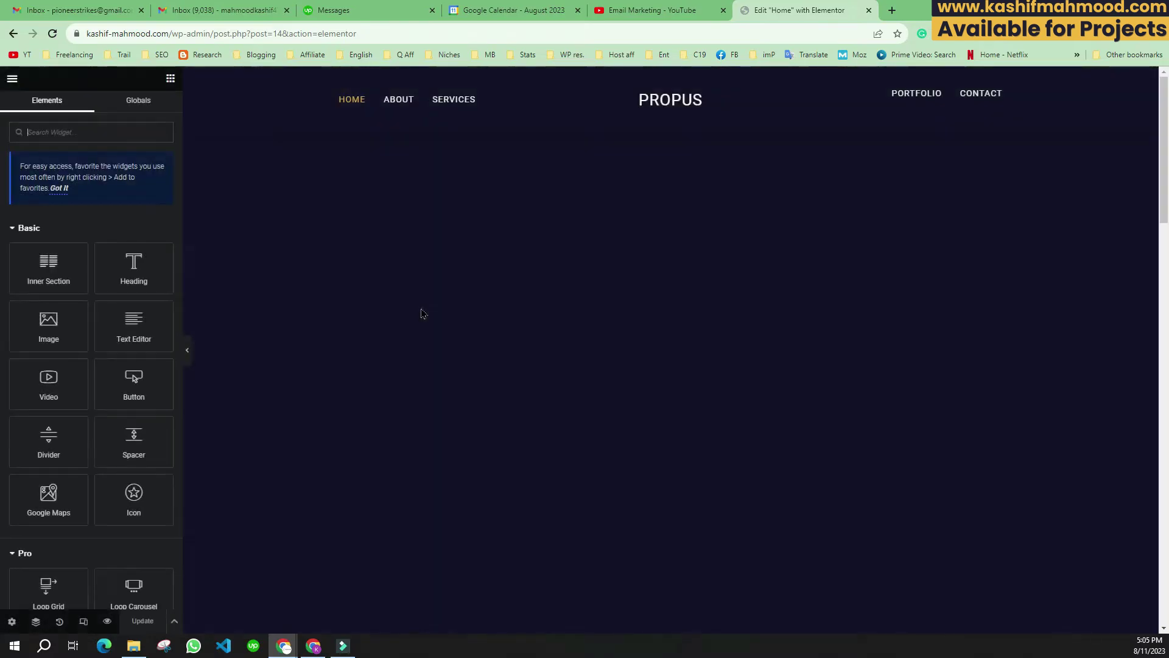
# Step: Scroll through the Home page design in the Elementor preview
pyautogui.scroll(-2, 541, 351)
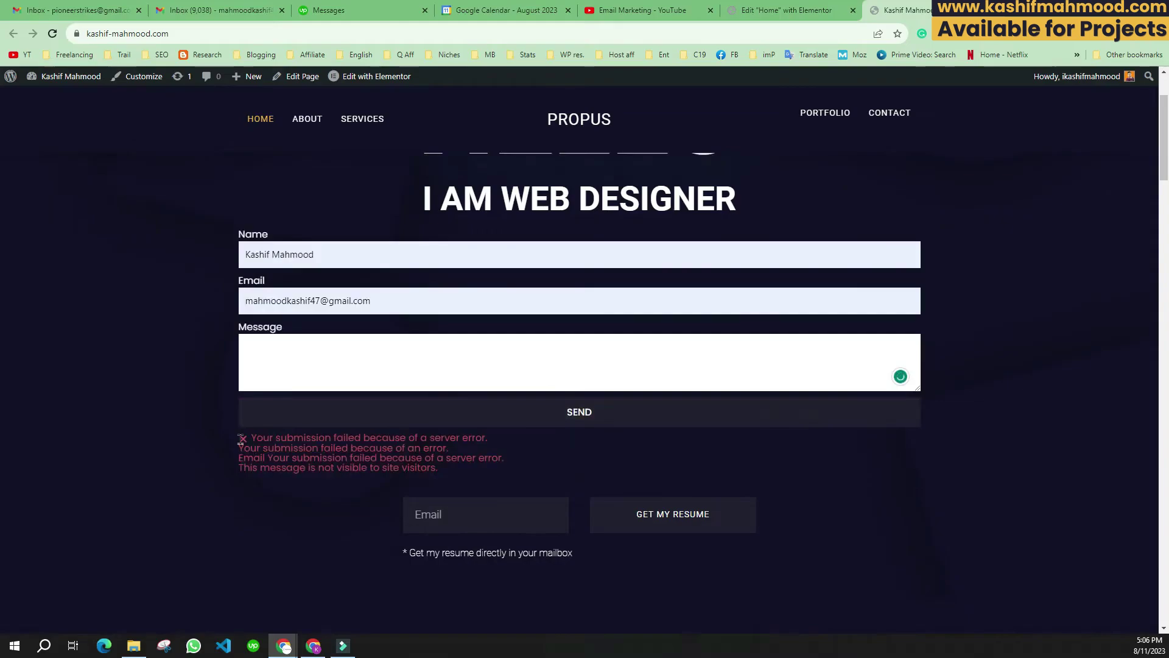
# Step: Highlight the contact form error lines and 'a server error', then open a new browser tab
pyautogui.moveTo(241, 439); pyautogui.dragTo(483, 471)
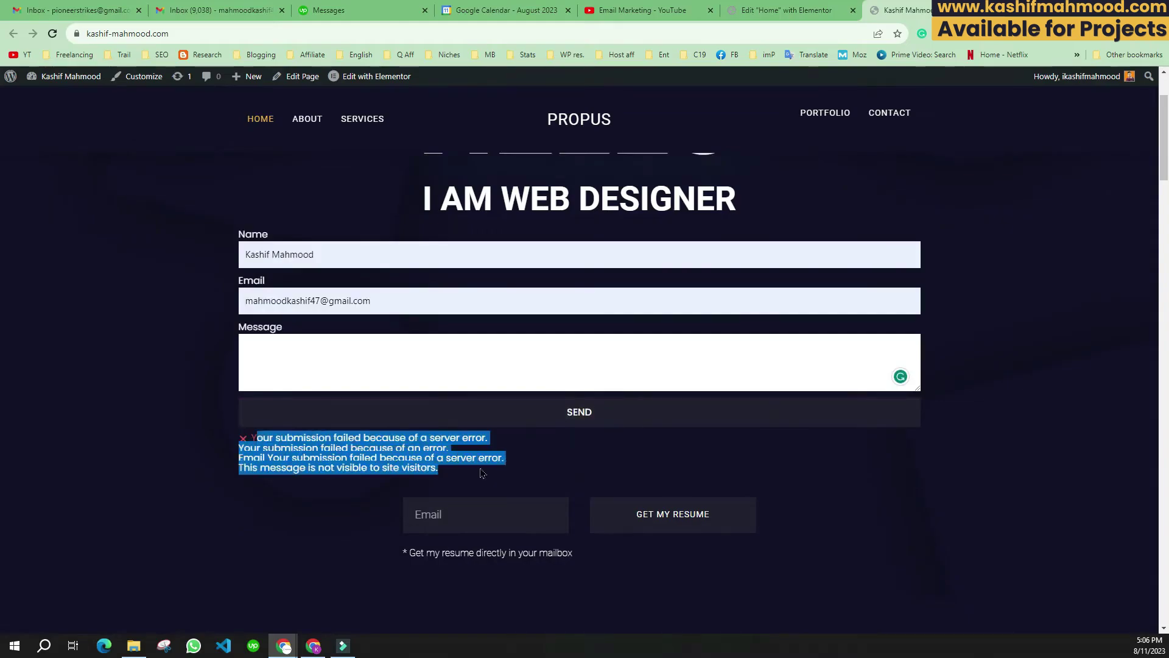
pyautogui.click(244, 472)
pyautogui.moveTo(424, 440); pyautogui.dragTo(496, 444)
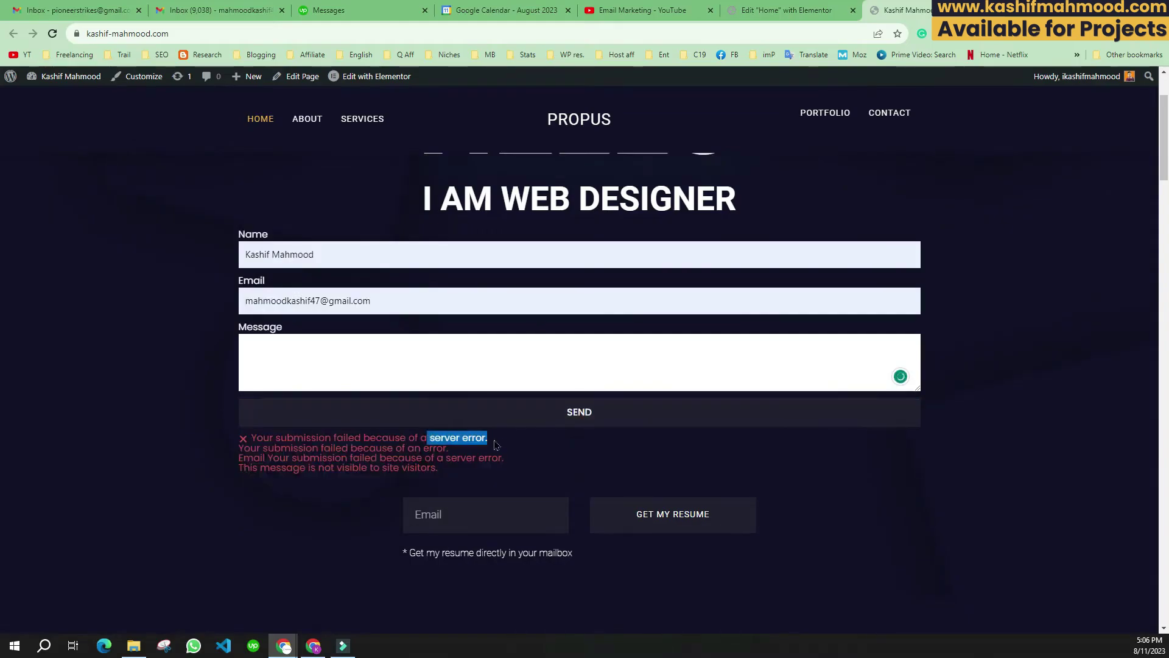
pyautogui.click(505, 446)
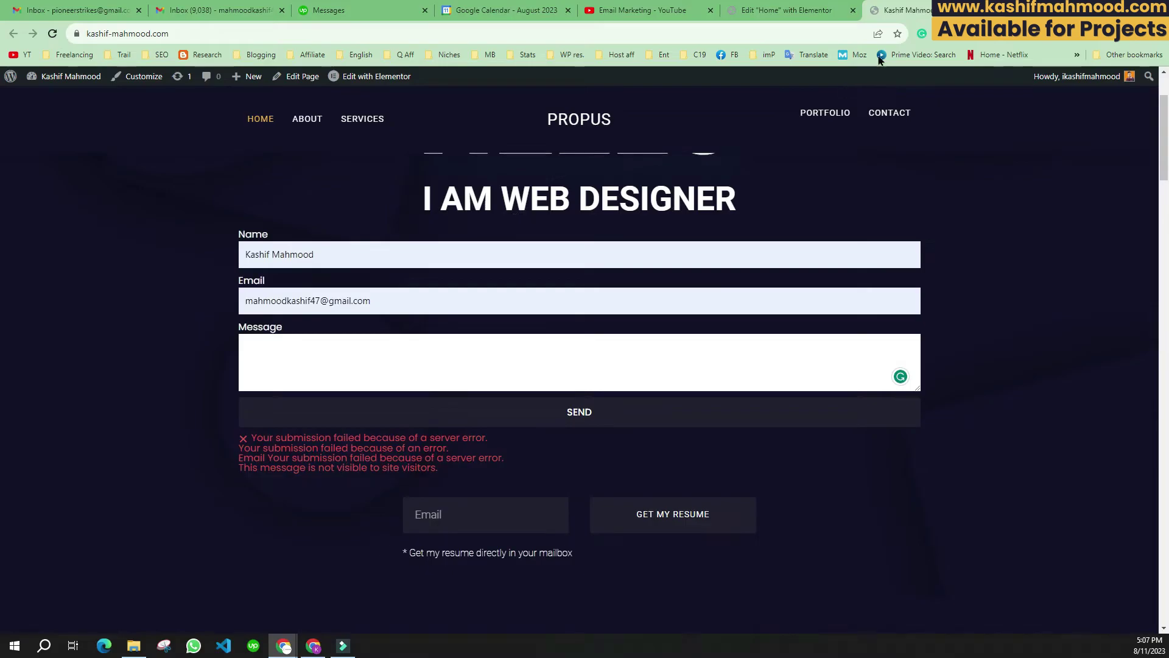
pyautogui.hotkey('ctrl', 't')
# Step: Go to symbolhost.com, enter the client area, and open cPanel for the Shared Hosting service
pyautogui.write('symbolhost.com')
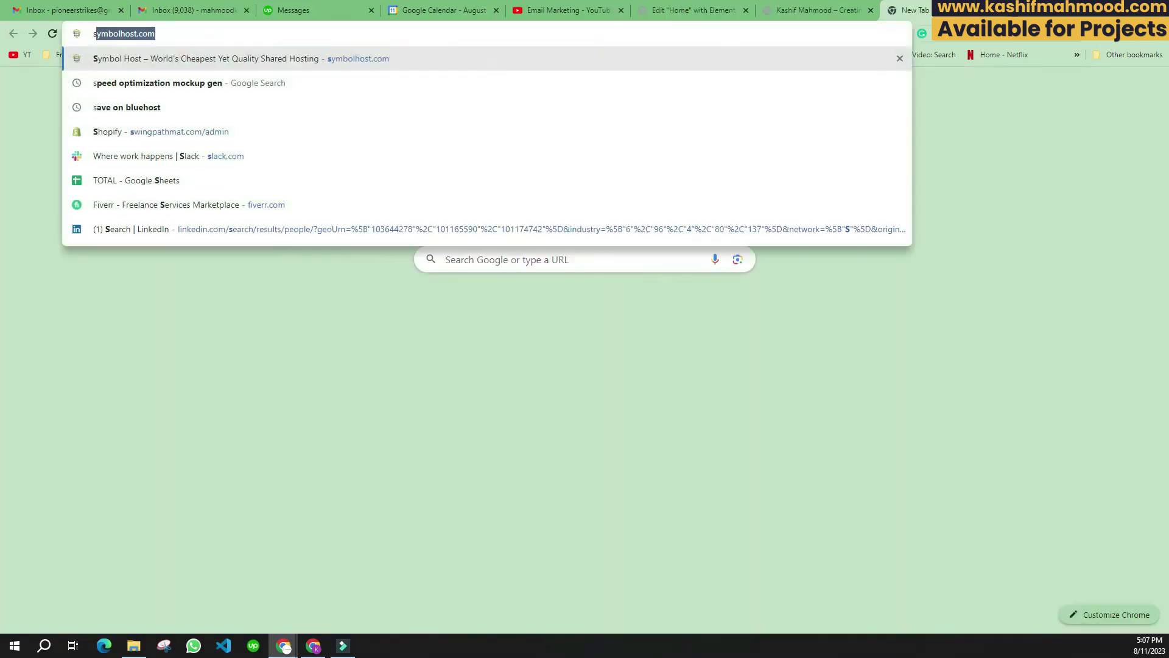
pyautogui.press('Return')
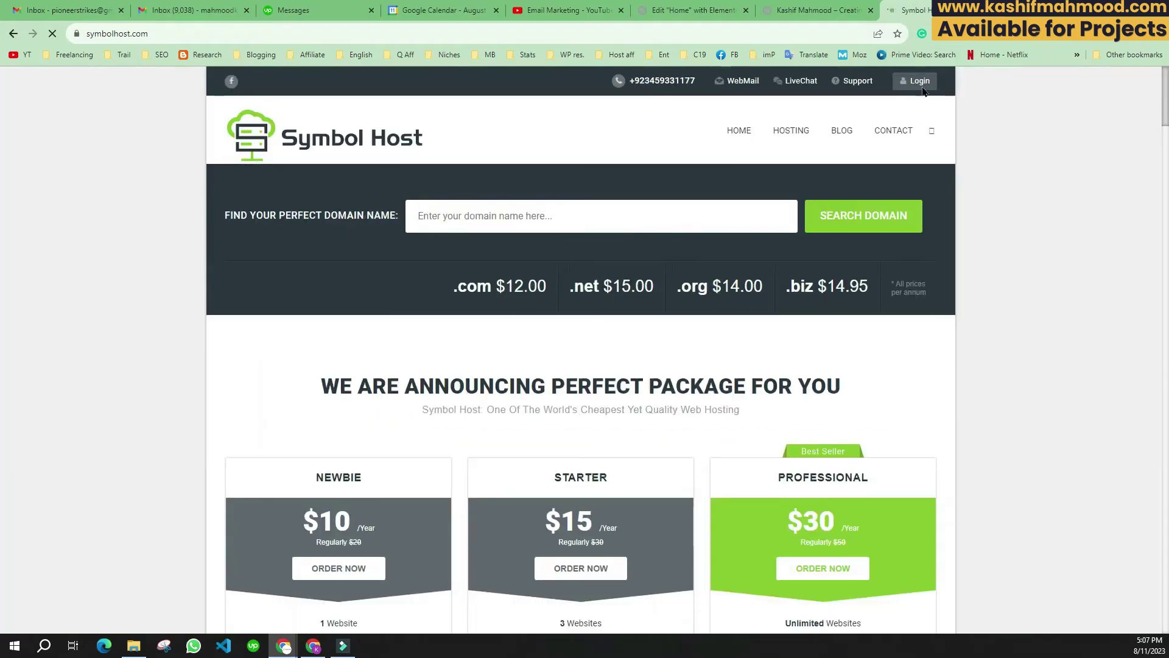
pyautogui.click(919, 81)
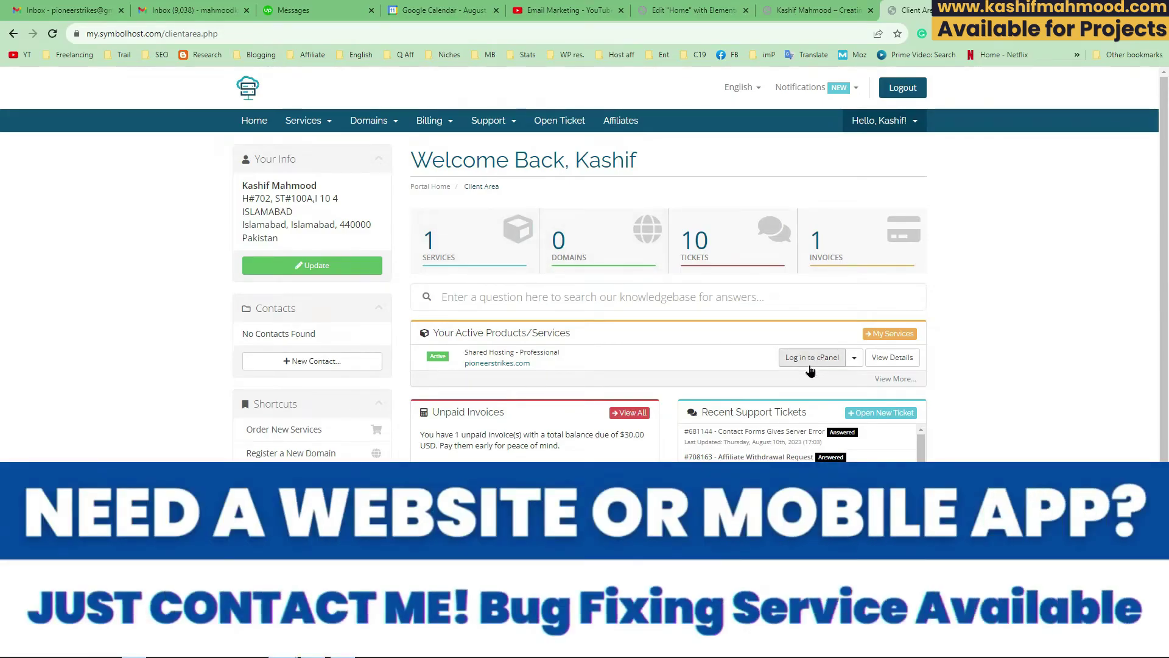
pyautogui.click(811, 361)
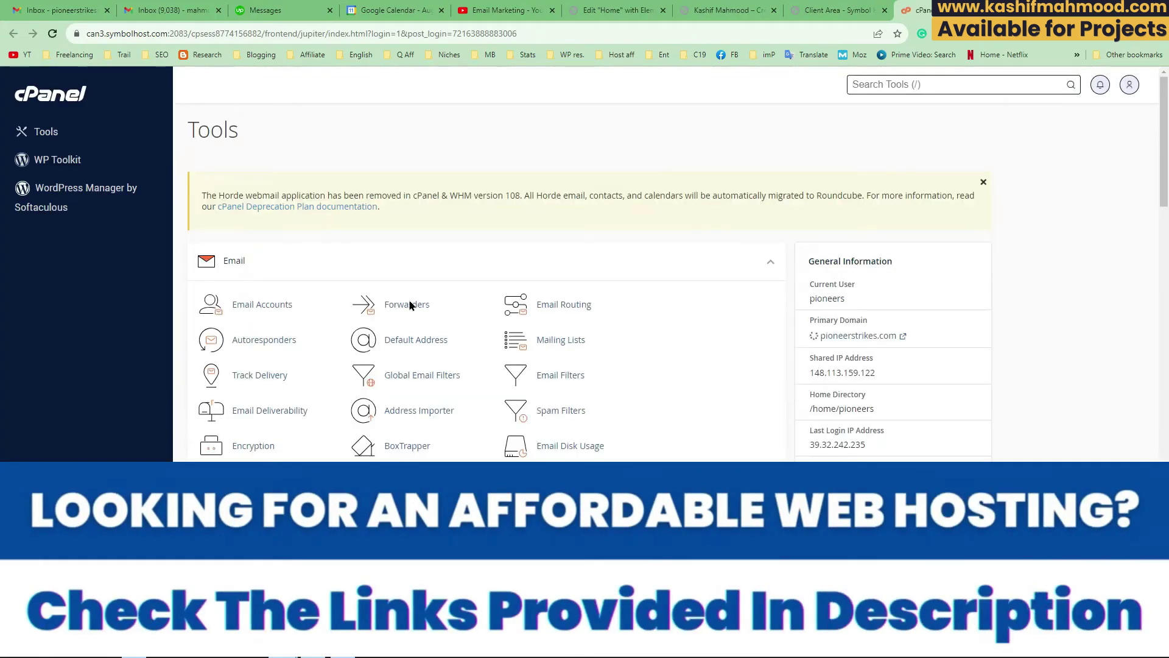
# Step: Search cPanel tools for 'ema' and open Email Accounts
pyautogui.scroll(-8, 410, 304)
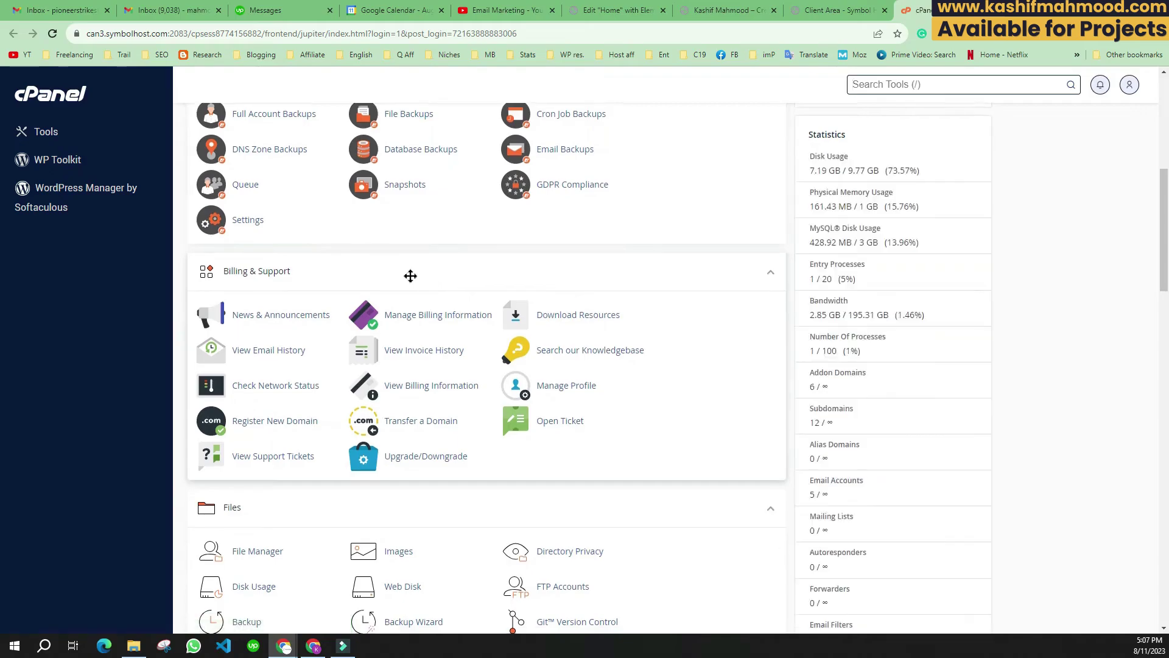
pyautogui.scroll(-9, 410, 276)
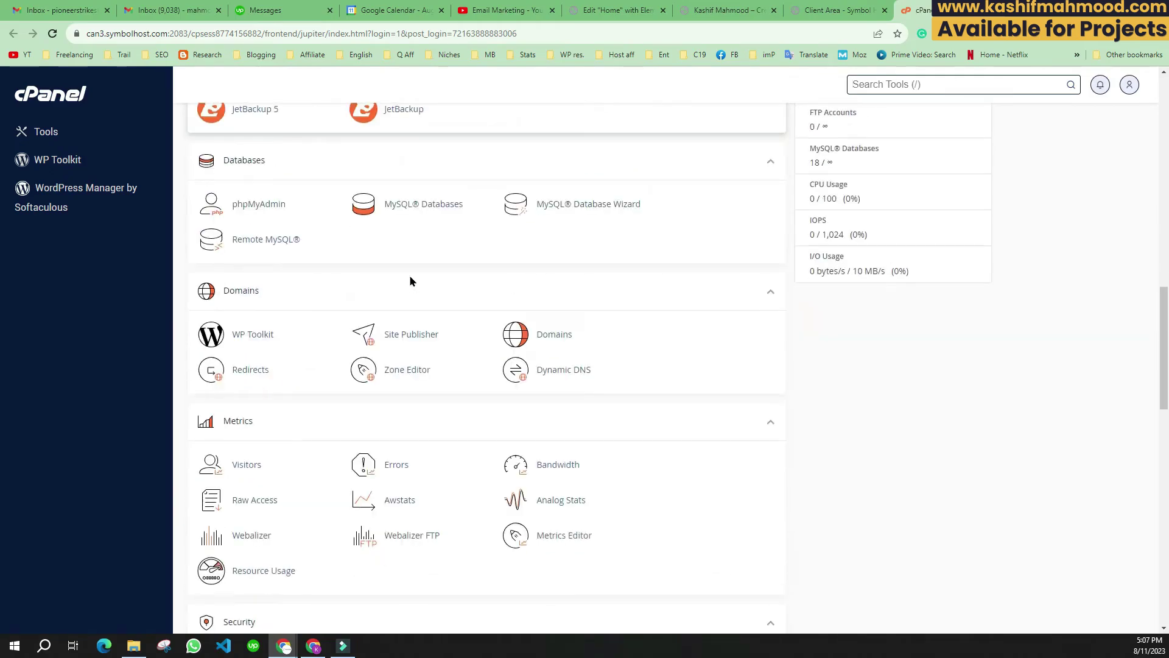
pyautogui.scroll(-2, 411, 283)
pyautogui.click(936, 86)
pyautogui.write('r')
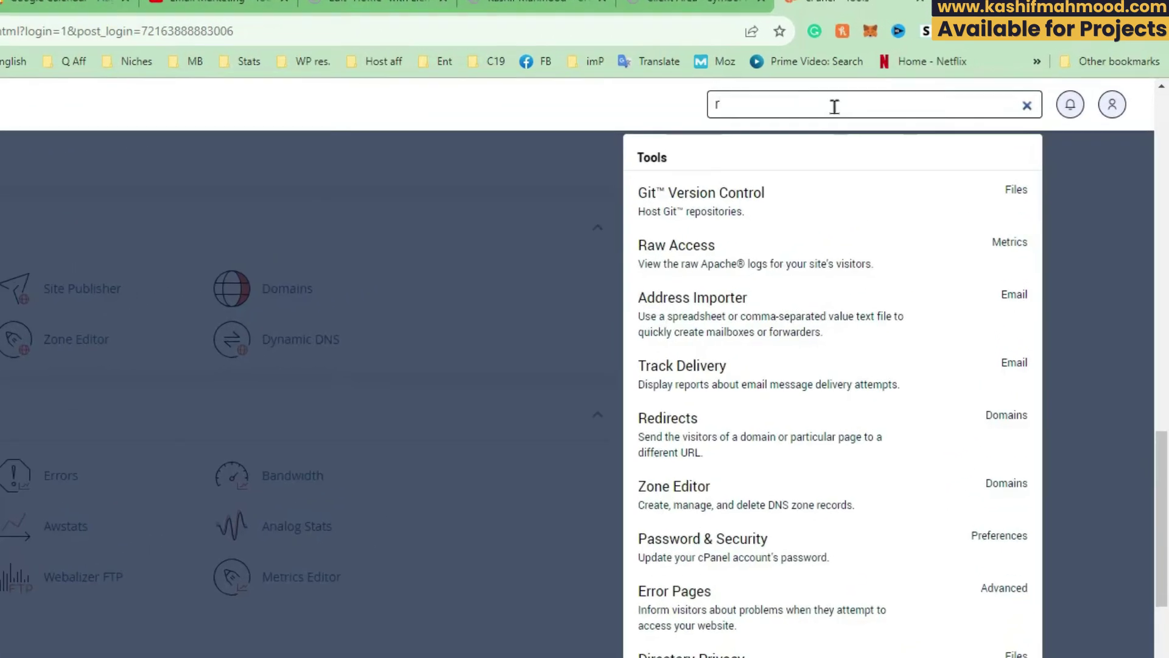
pyautogui.press('BackSpace')
pyautogui.write('ema')
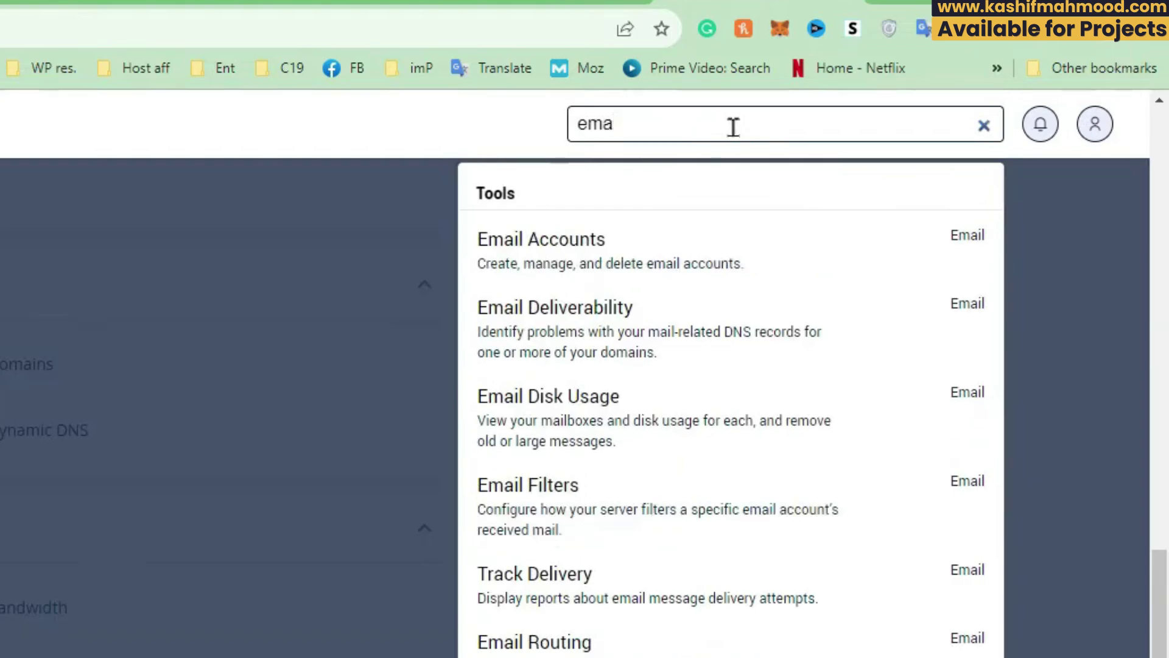
pyautogui.click(682, 246)
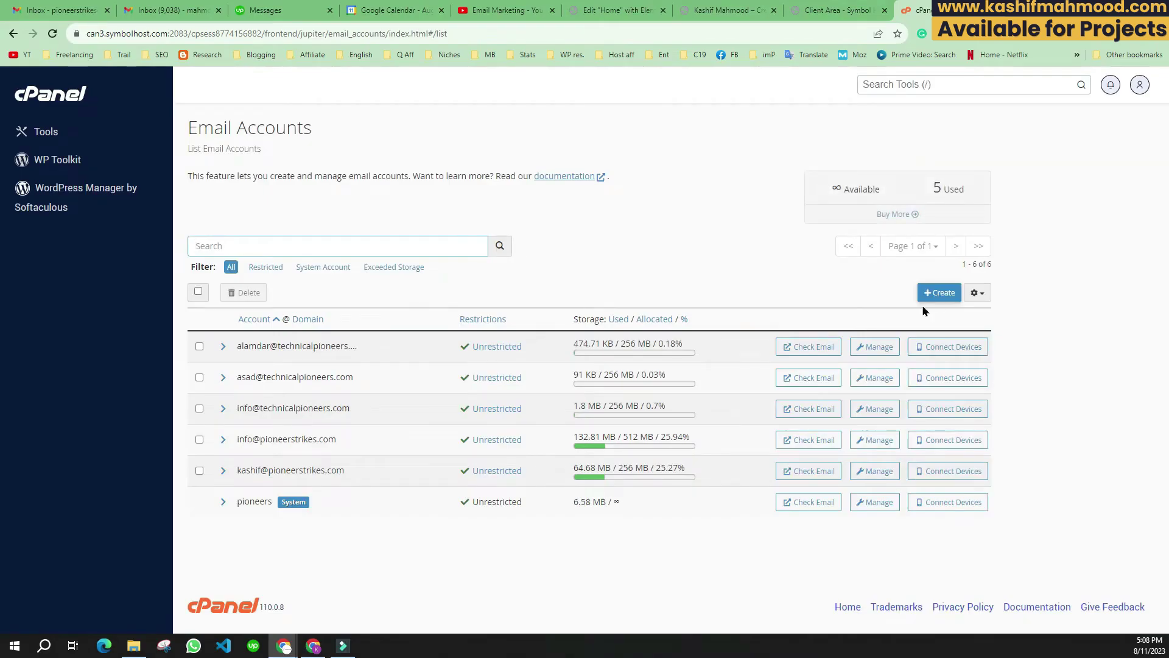
# Step: Start a new email account with username info on the website's domain, then switch to Notepad
pyautogui.click(939, 293)
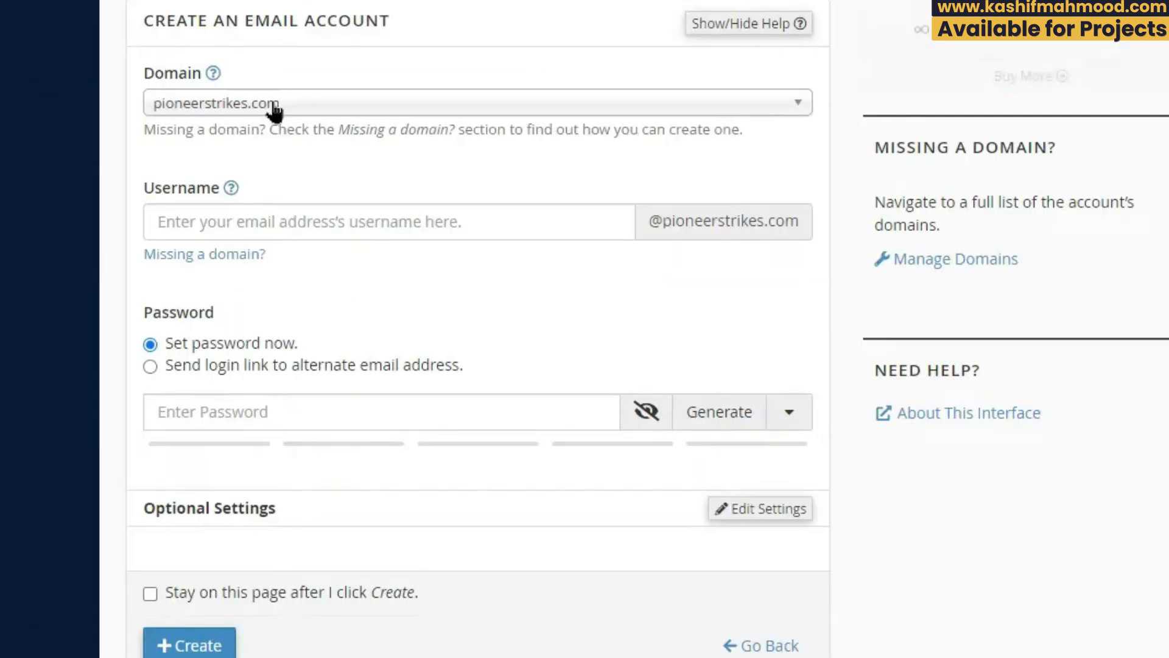
pyautogui.click(273, 109)
pyautogui.scroll(-3, 287, 308)
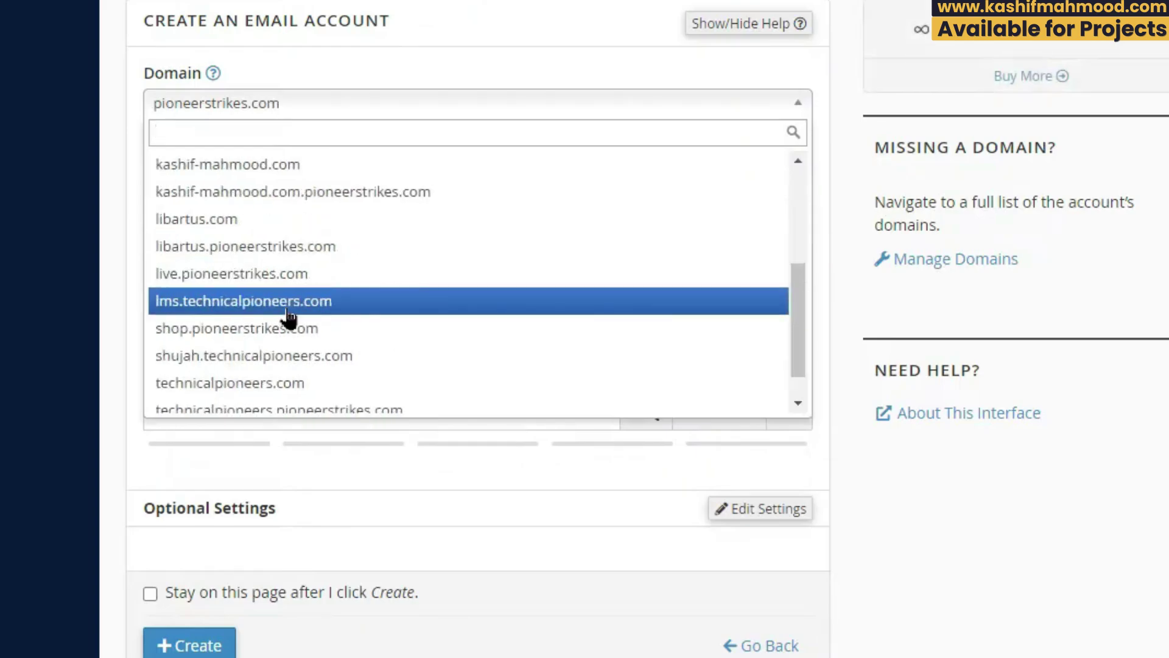
pyautogui.click(240, 166)
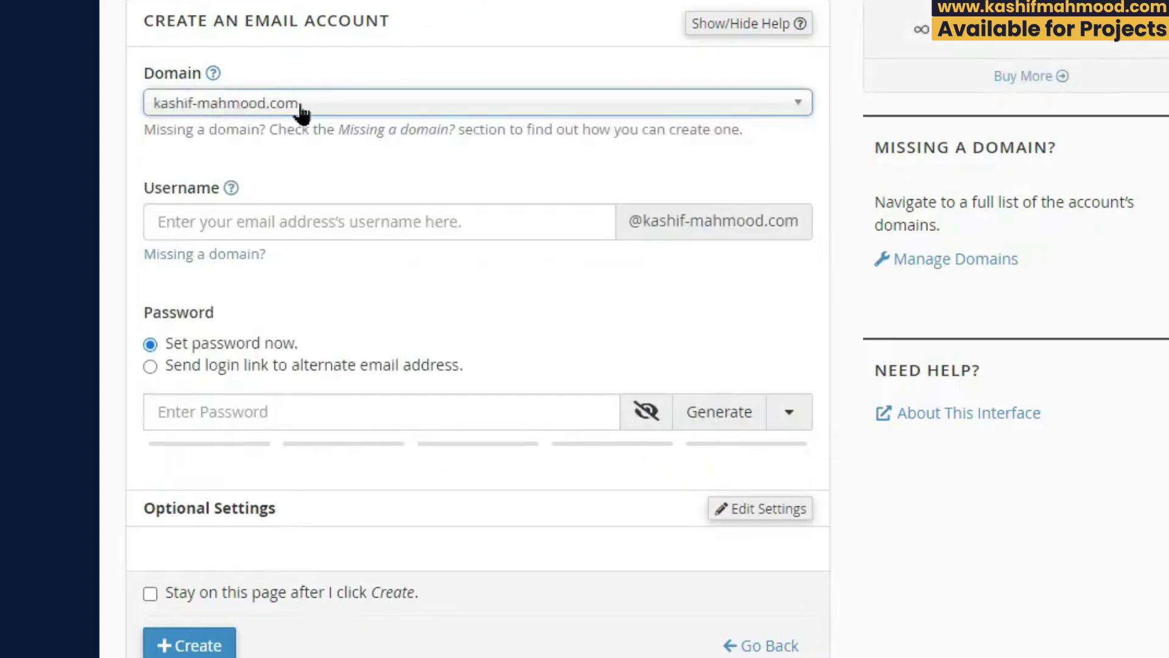
pyautogui.click(303, 230)
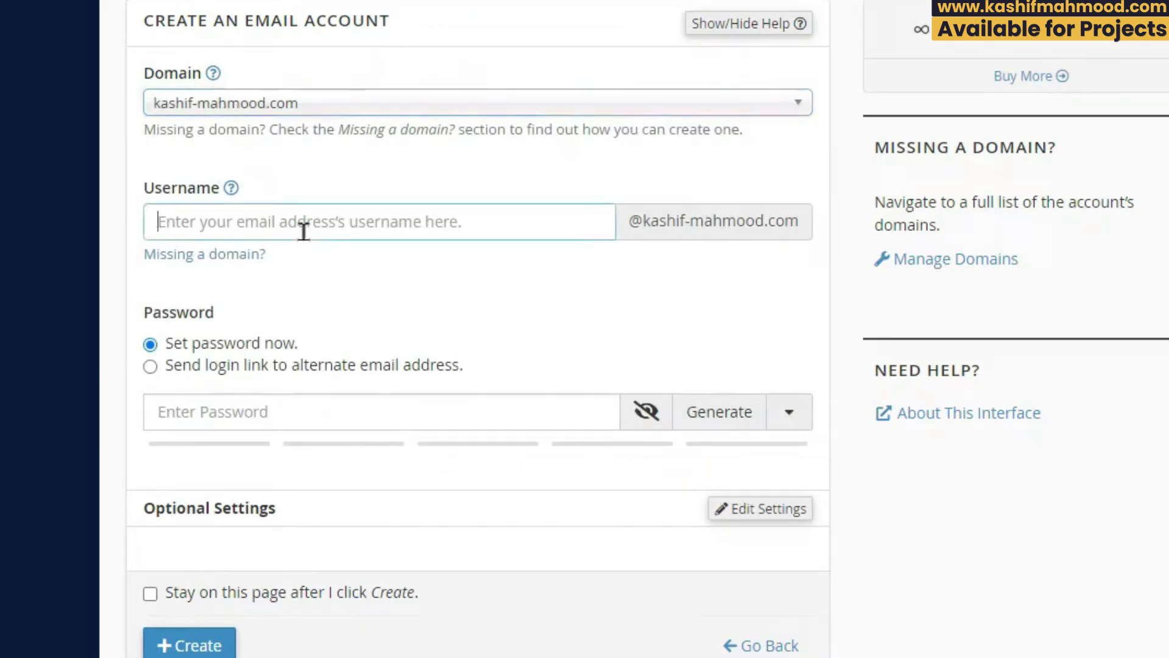
pyautogui.write('inf')
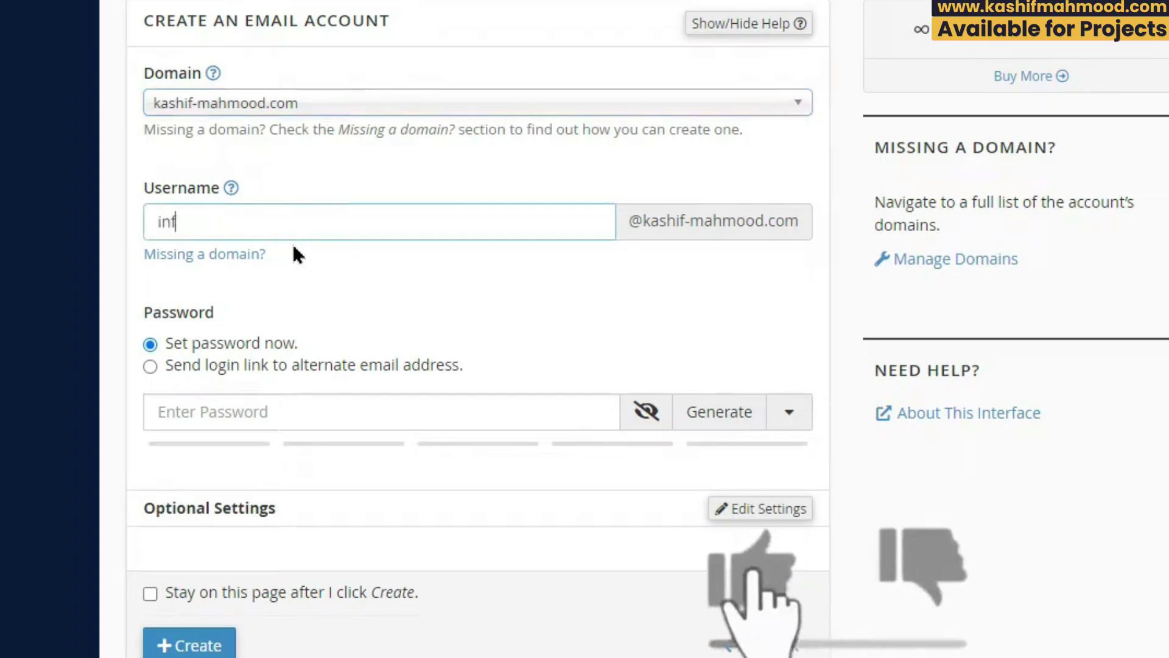
pyautogui.write('o')
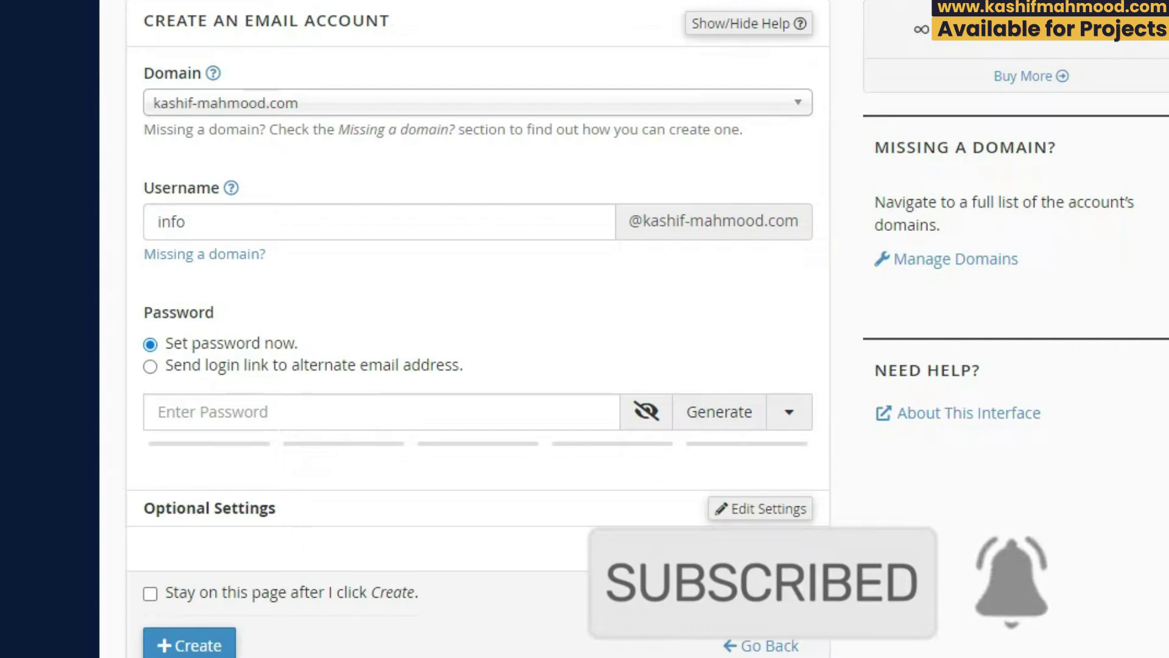
pyautogui.hotkey('alt', 'Tab')
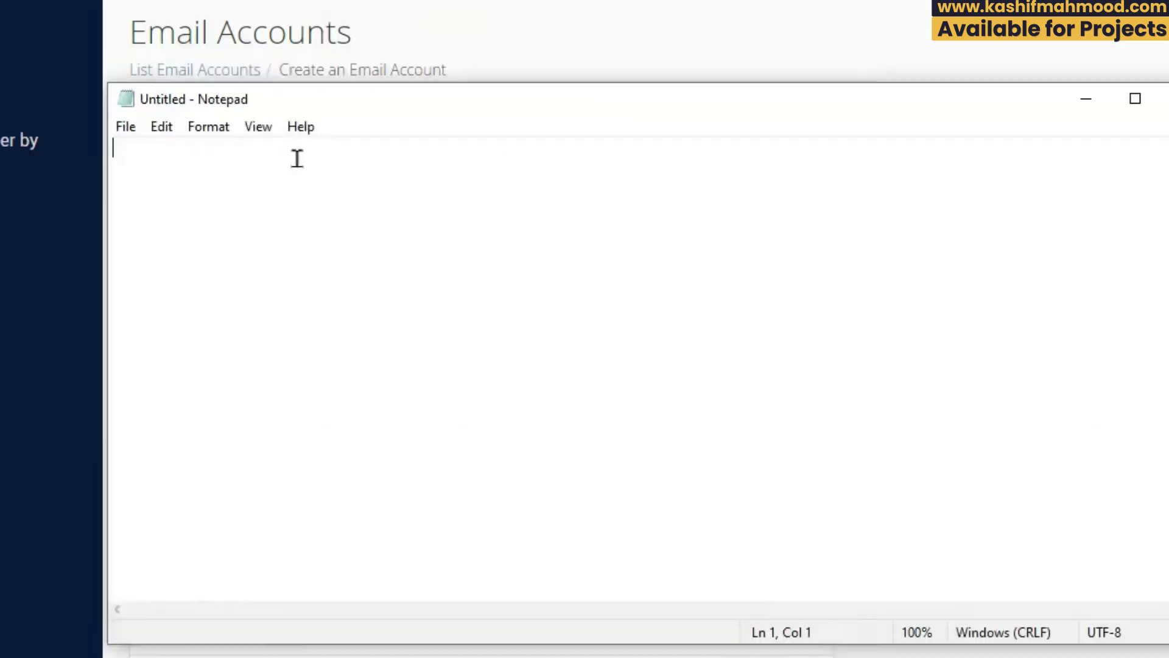
pyautogui.write('info@')
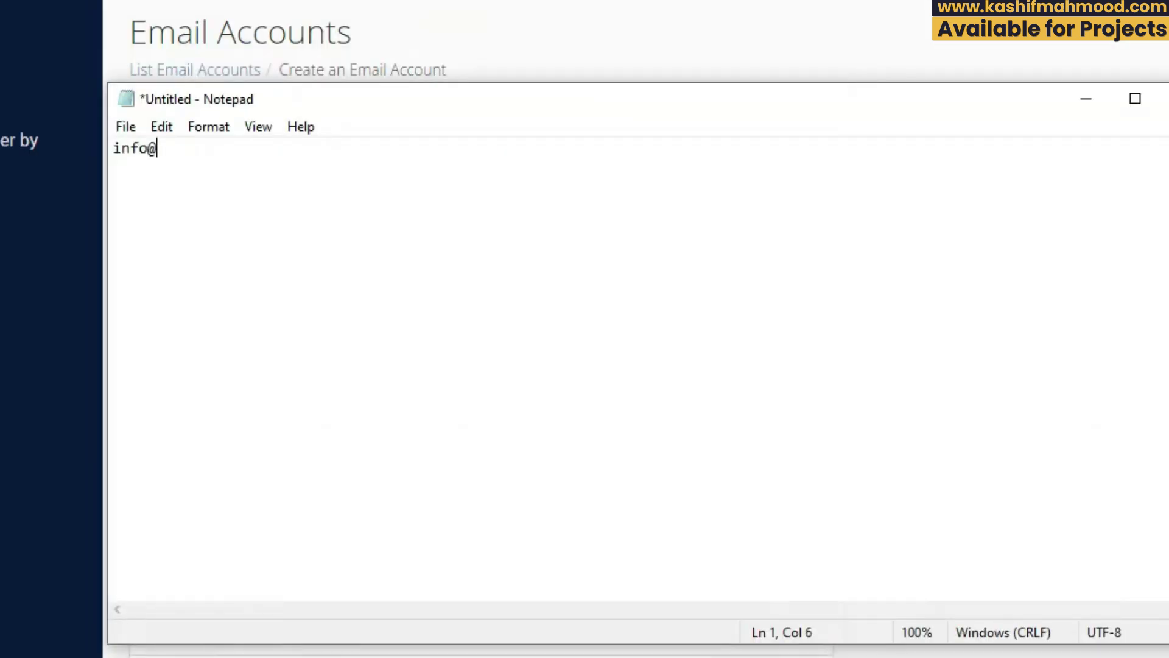
pyautogui.write('your-domai')
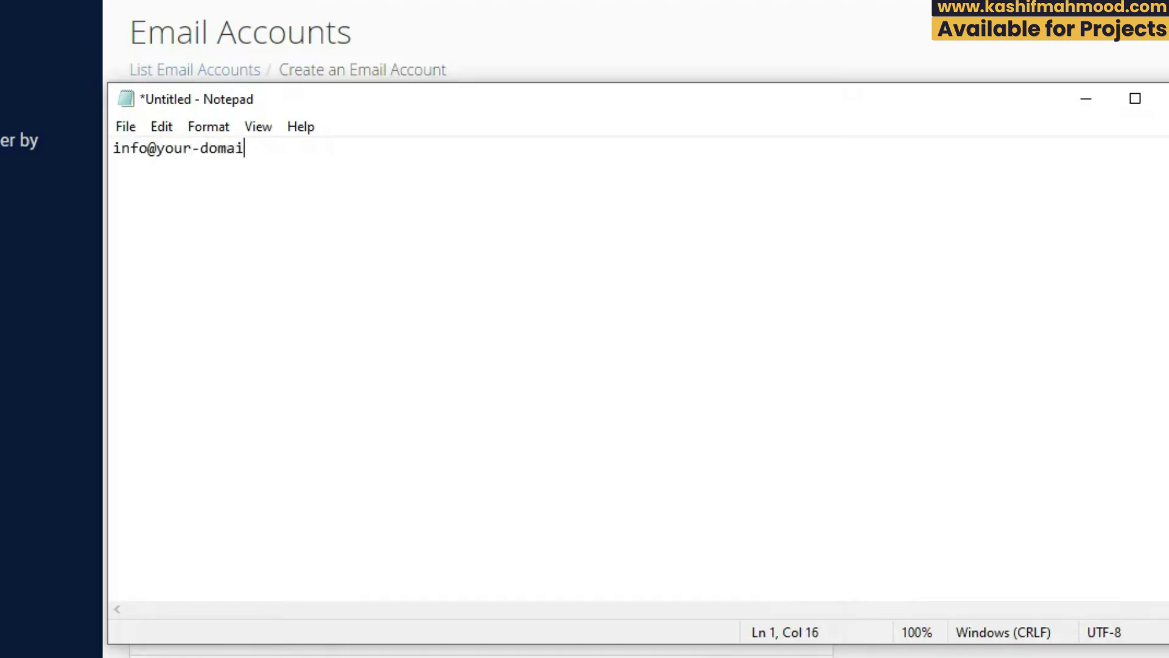
pyautogui.write('n.com')
pyautogui.moveTo(147, 148); pyautogui.dragTo(150, 148)
pyautogui.click(138, 148)
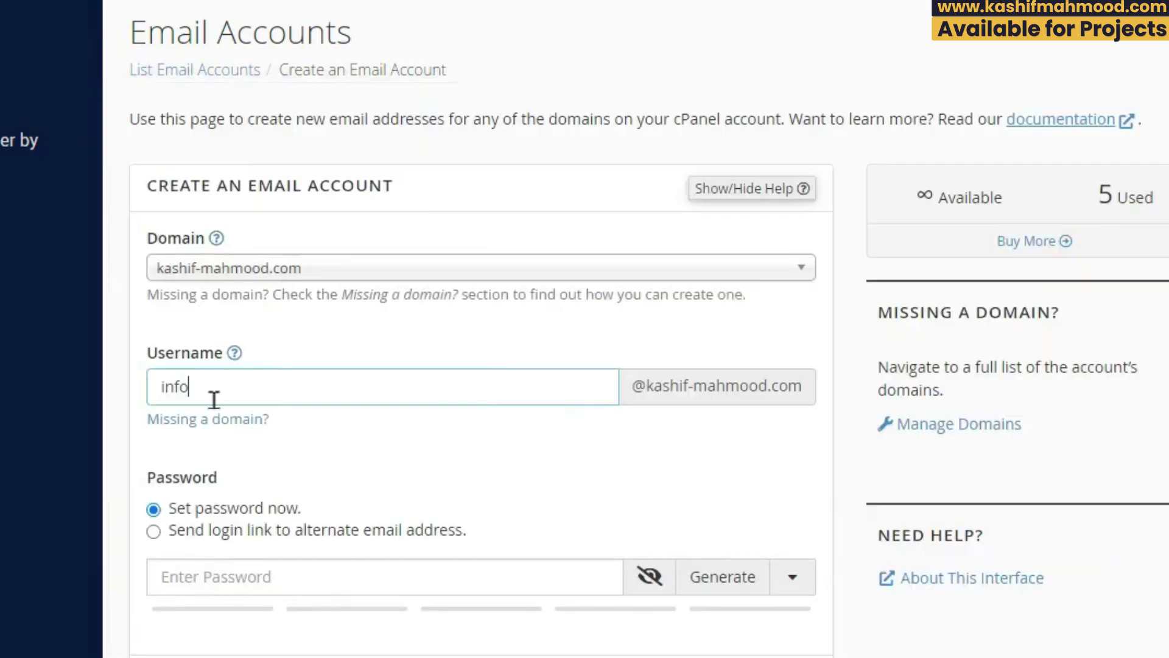
pyautogui.doubleClick(213, 400)
# Step: Keep username info and enter a password for the new mailbox
pyautogui.click(170, 387)
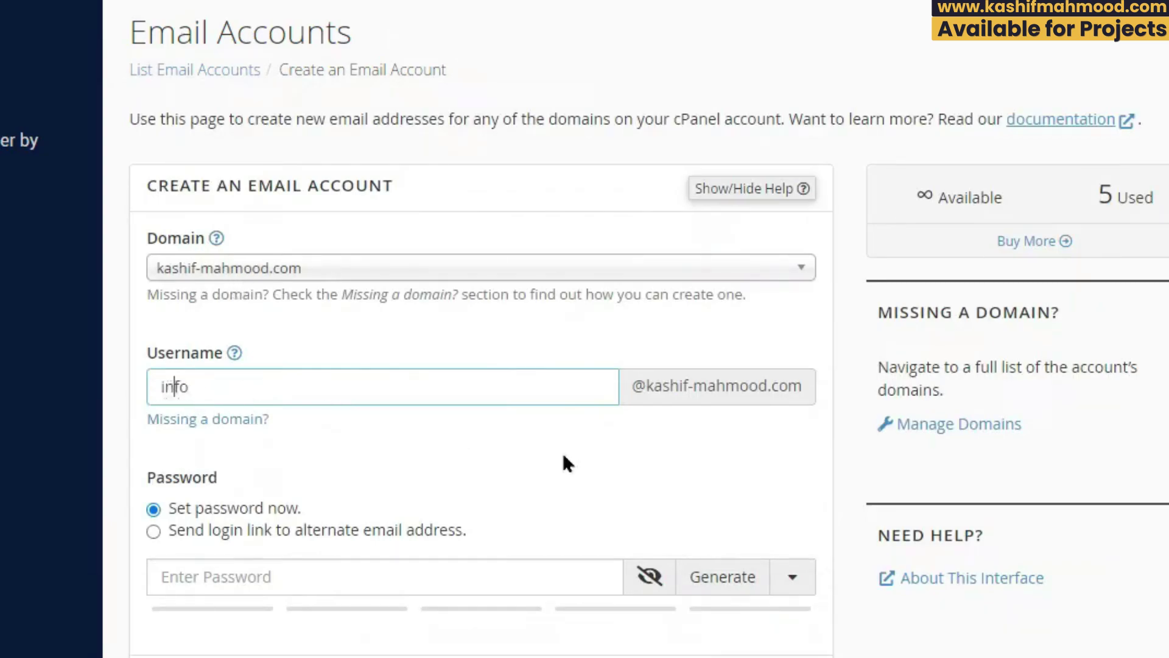
pyautogui.doubleClick(162, 384)
pyautogui.click(737, 509)
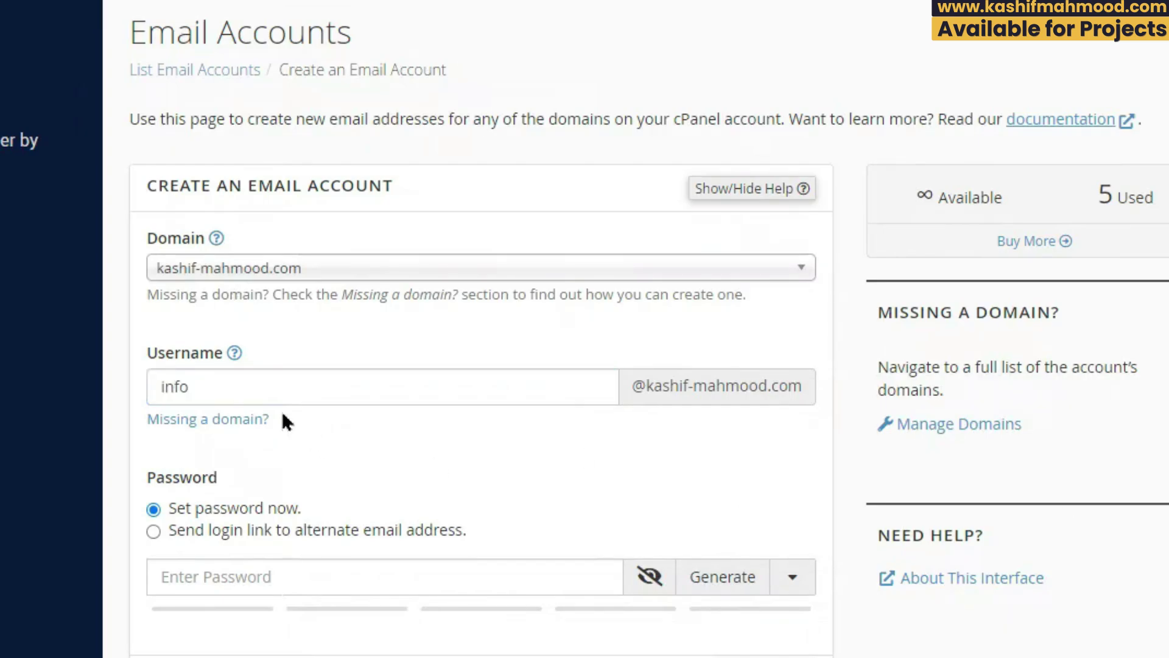
pyautogui.scroll(-1, 198, 396)
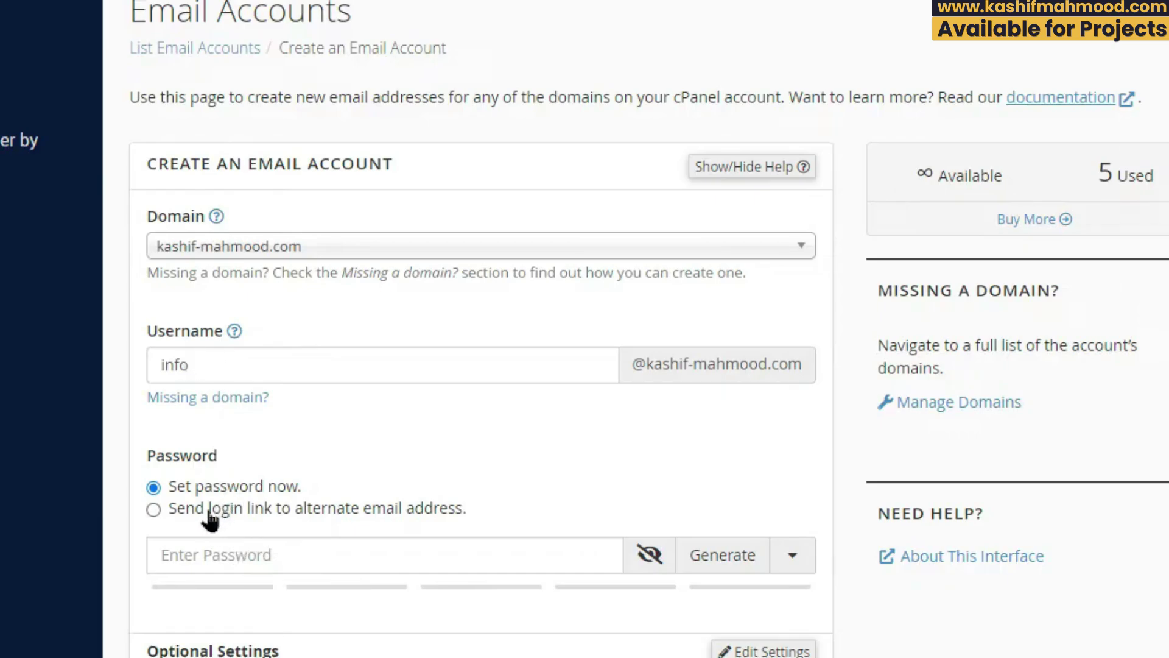
pyautogui.click(274, 559)
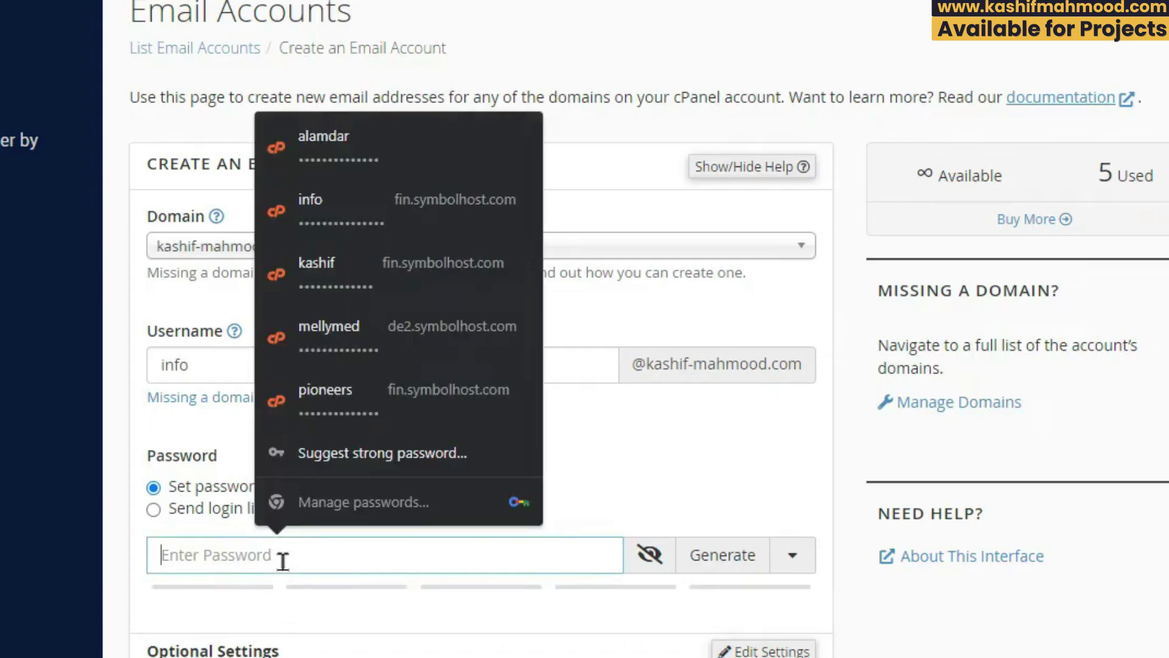
pyautogui.write('a')
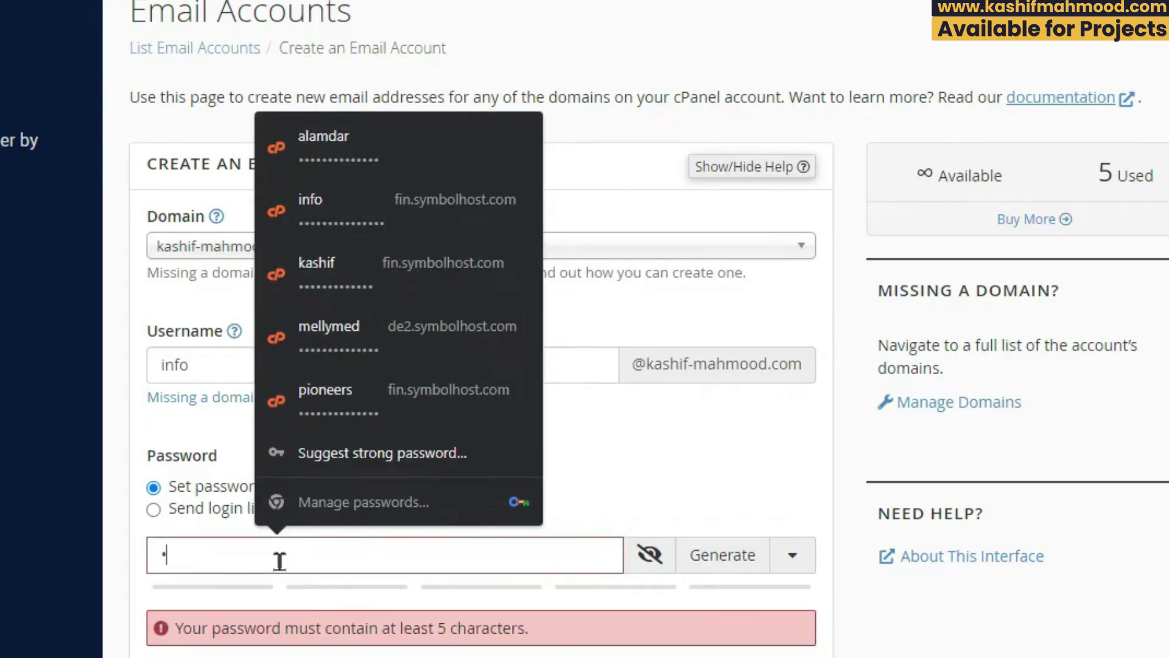
pyautogui.write('aaaaaaaaaaaaaaaaa')
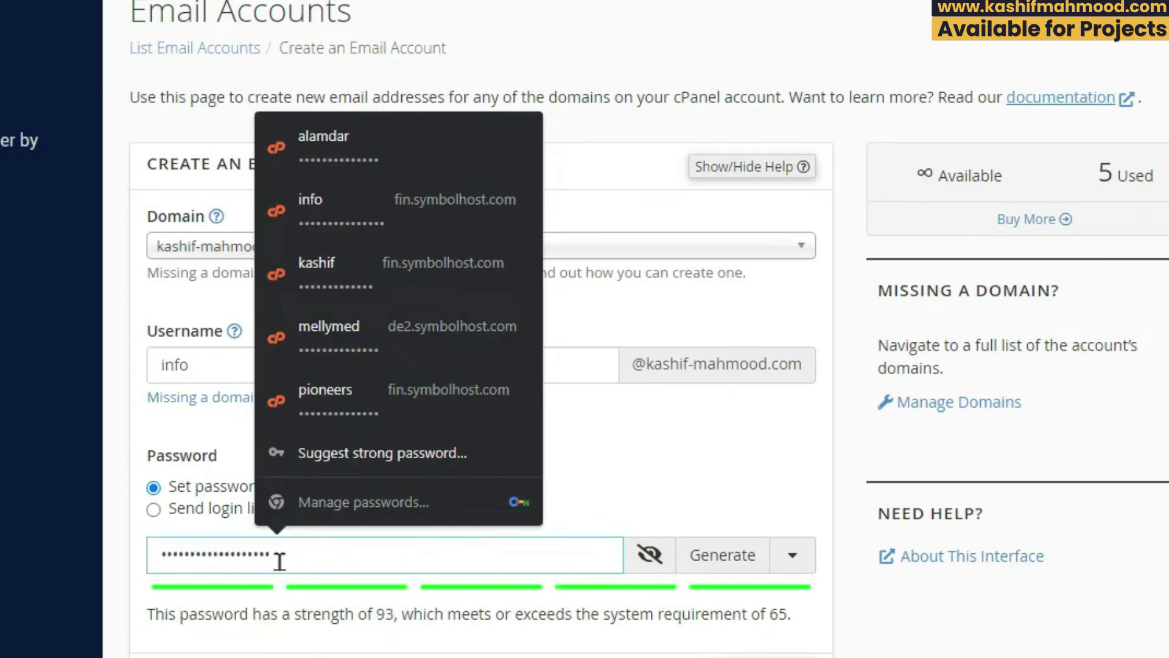
# Step: Set Storage Space to 256 MB under Edit Settings and create the account
pyautogui.scroll(-1, 648, 329)
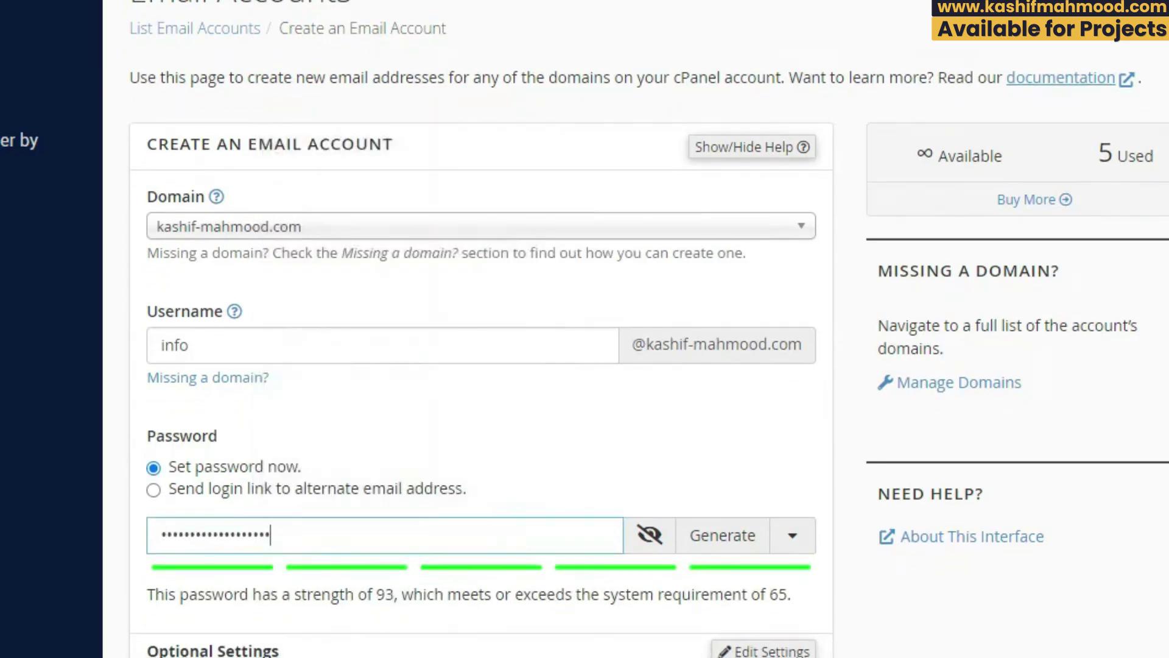
pyautogui.click(718, 650)
pyautogui.scroll(-5, 217, 548)
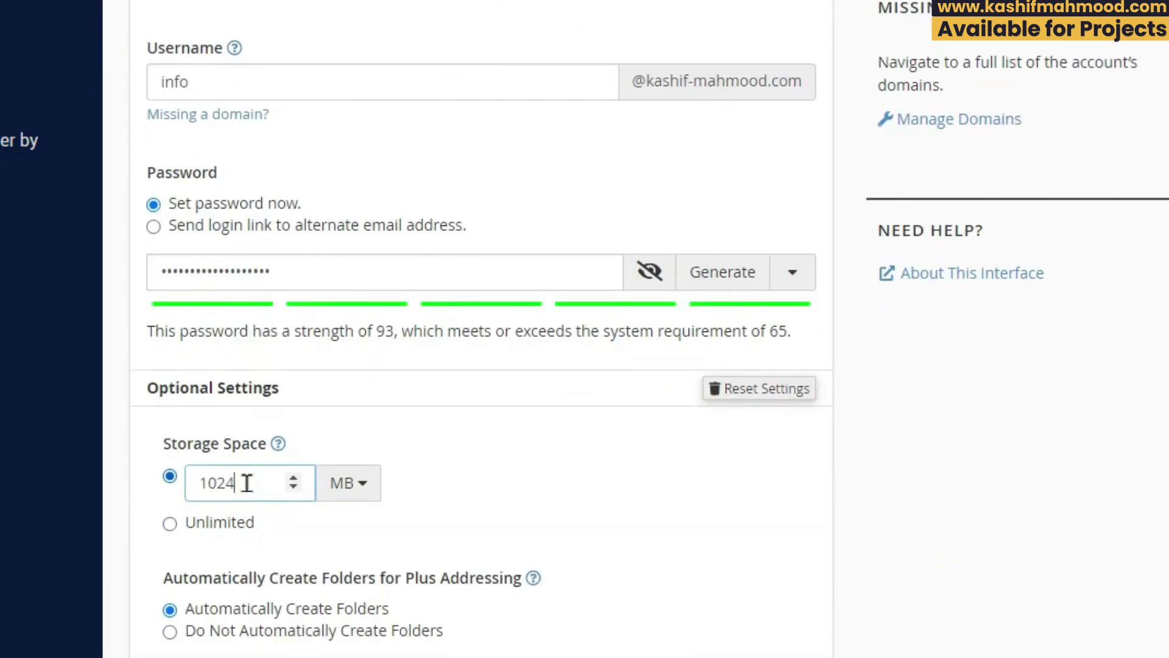
pyautogui.moveTo(242, 483); pyautogui.dragTo(170, 493)
pyautogui.scroll(-3, 170, 493)
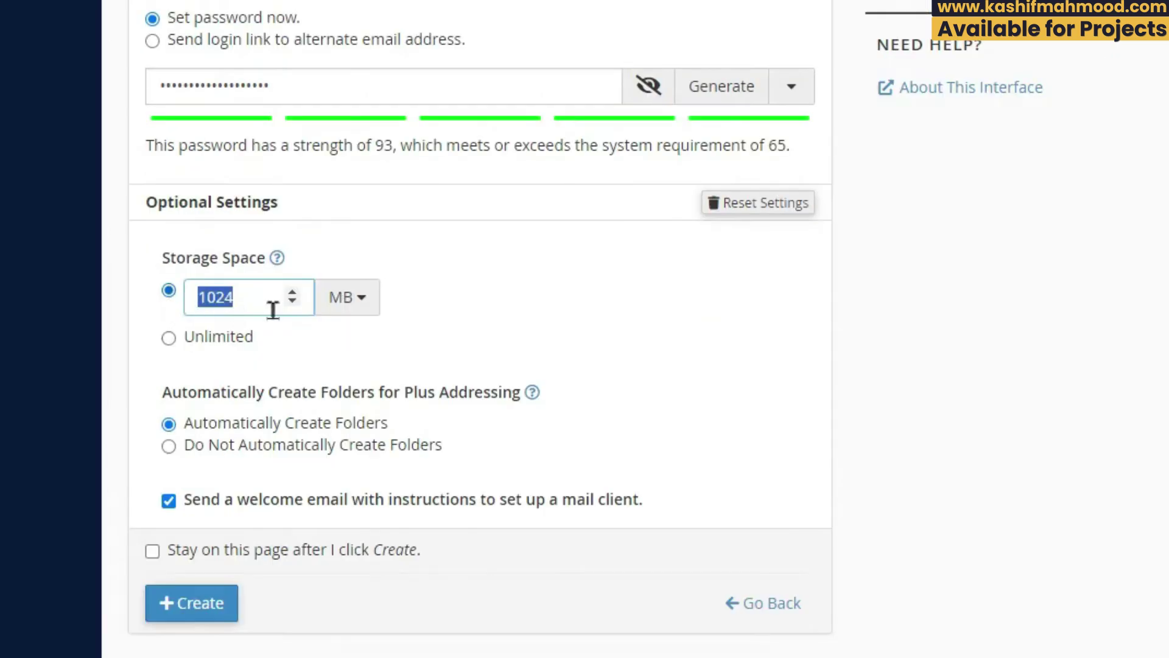
pyautogui.write('256')
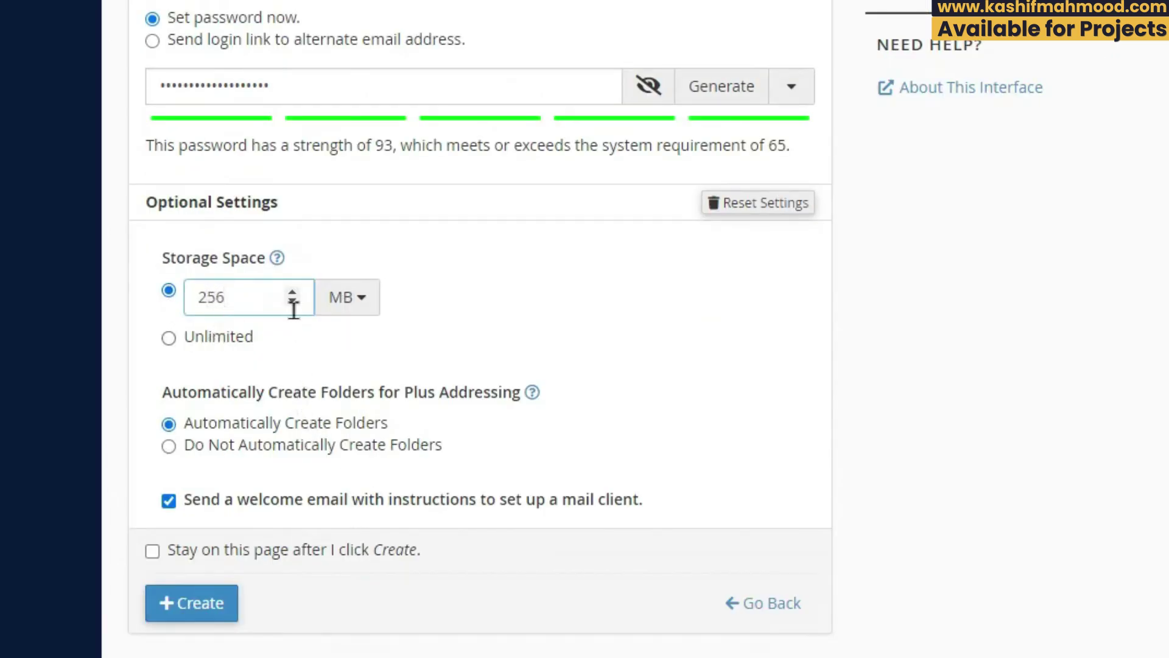
pyautogui.click(195, 603)
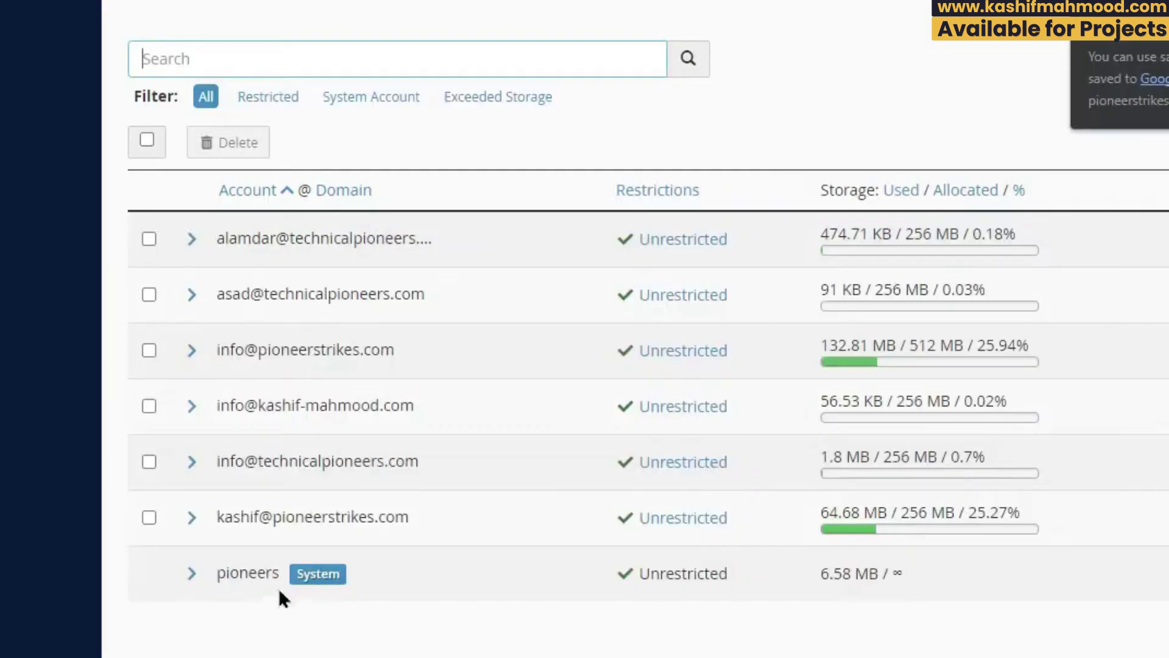
# Step: Locate the new info account in the list and open its Check Email webmail
pyautogui.moveTo(213, 405); pyautogui.dragTo(435, 399)
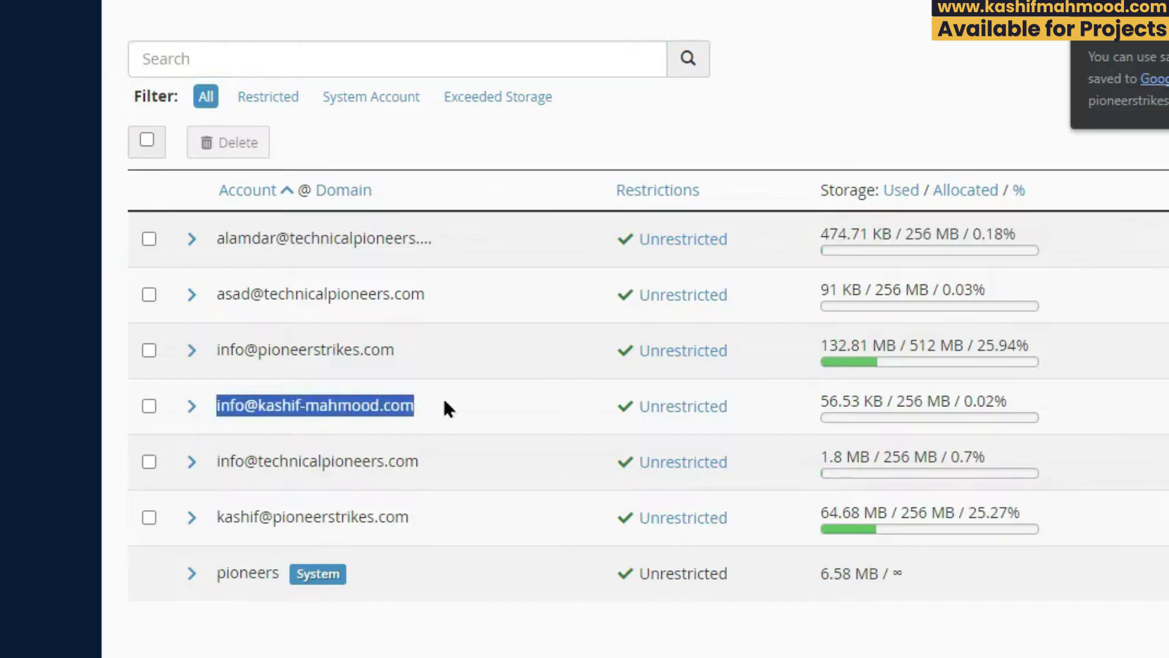
pyautogui.click(1101, 411)
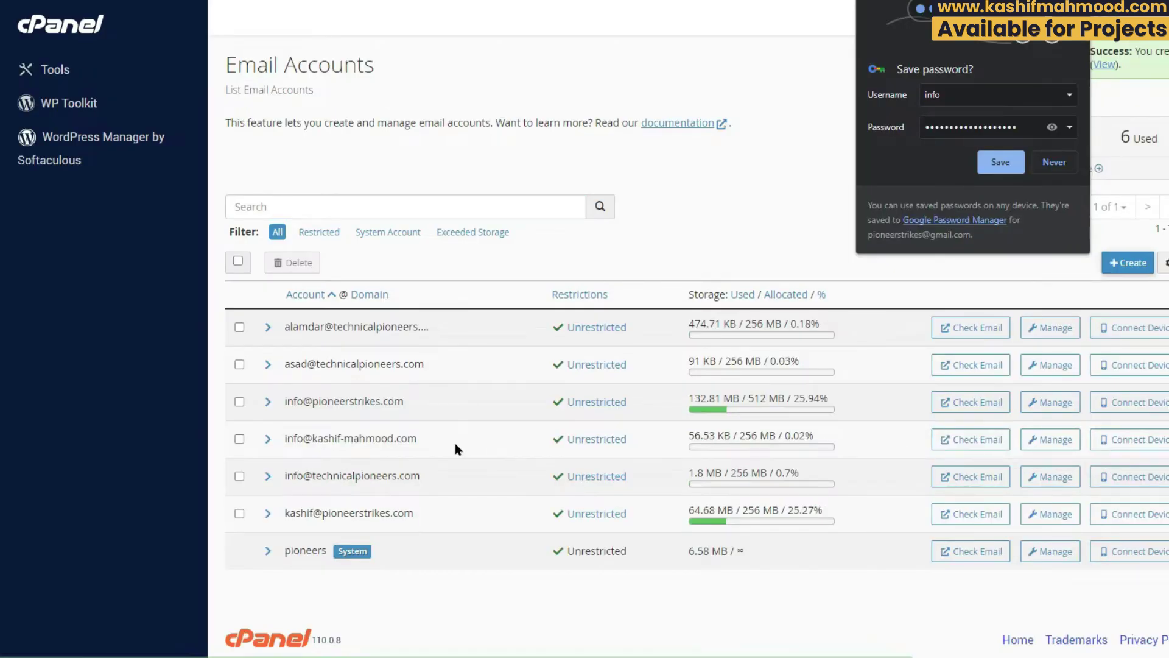
pyautogui.moveTo(455, 443); pyautogui.dragTo(273, 439)
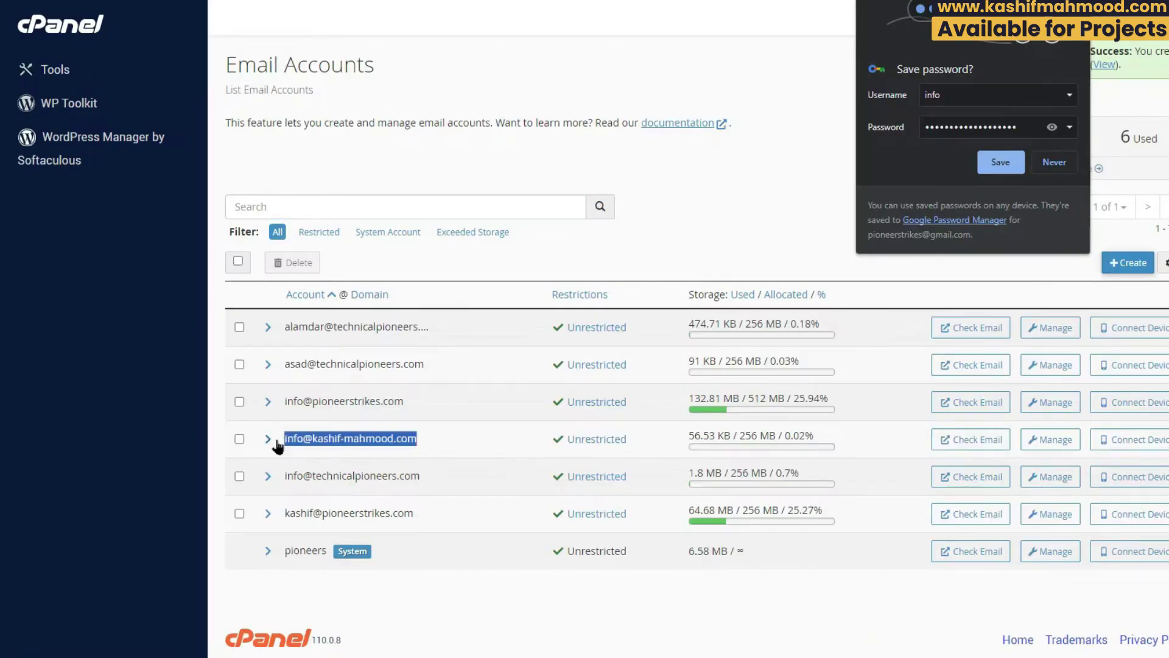
pyautogui.click(972, 445)
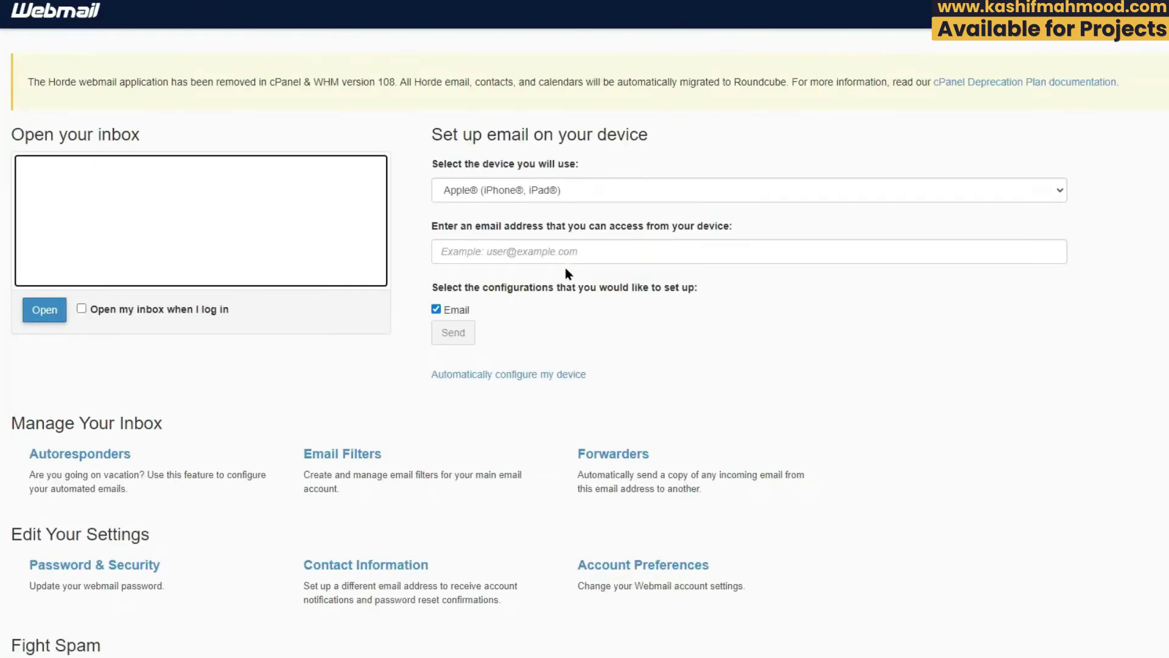
# Step: Open the Roundcube inbox and read the Client configuration settings email showing SMTP port 465
pyautogui.click(41, 319)
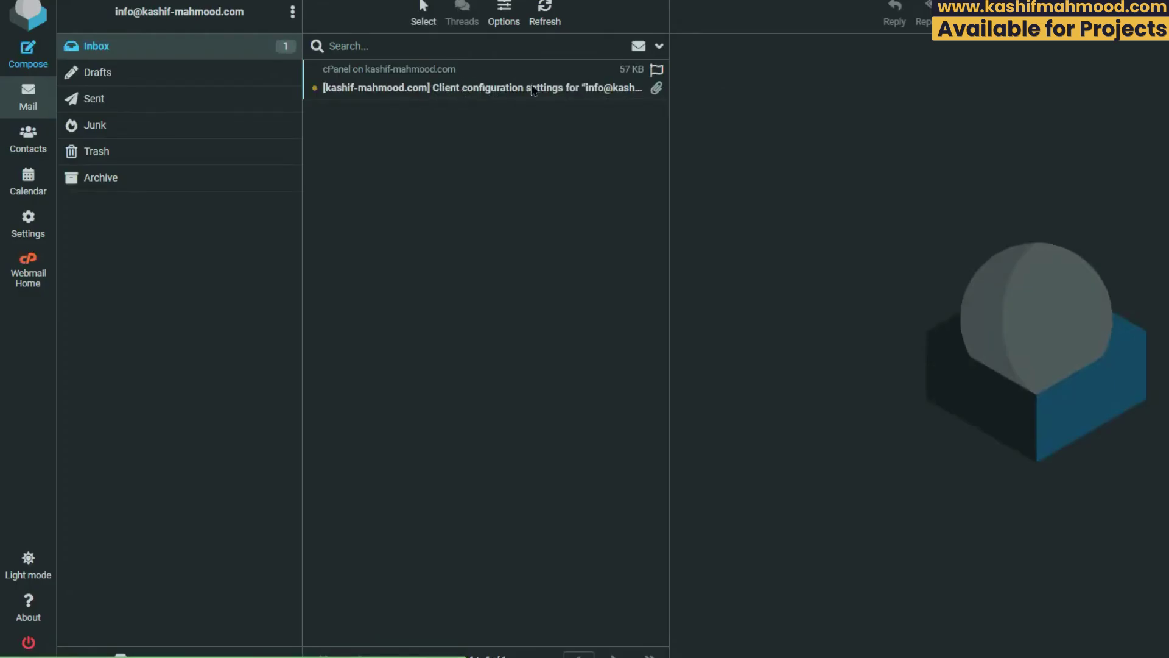
pyautogui.click(504, 91)
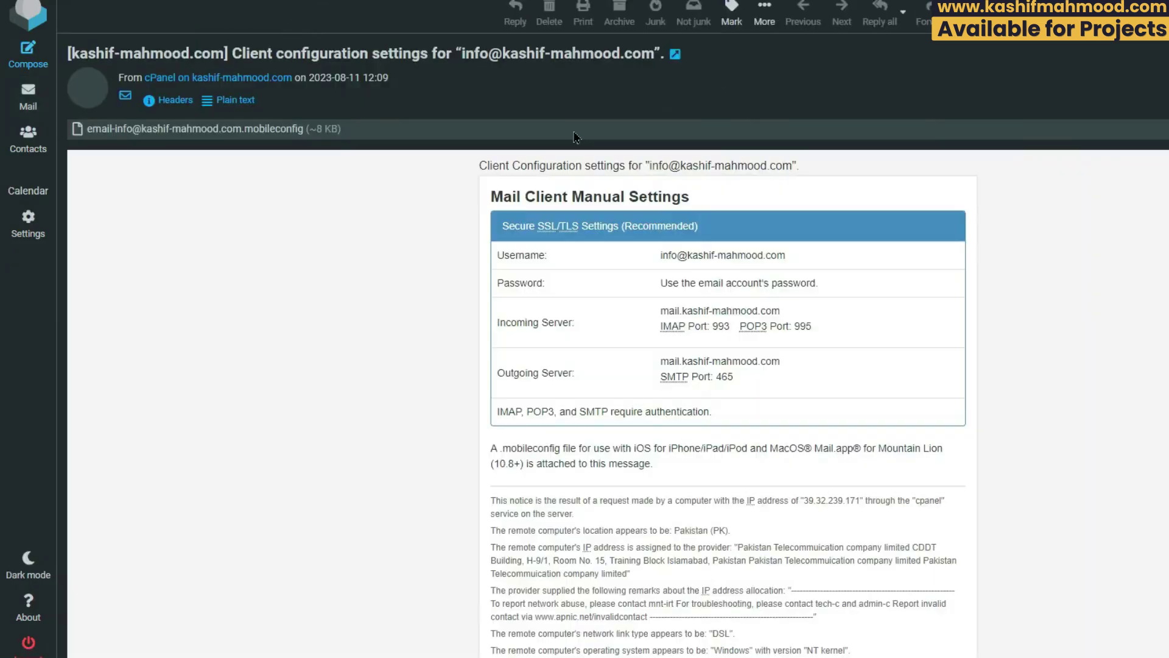
pyautogui.scroll(-2, 670, 304)
pyautogui.scroll(2, 718, 311)
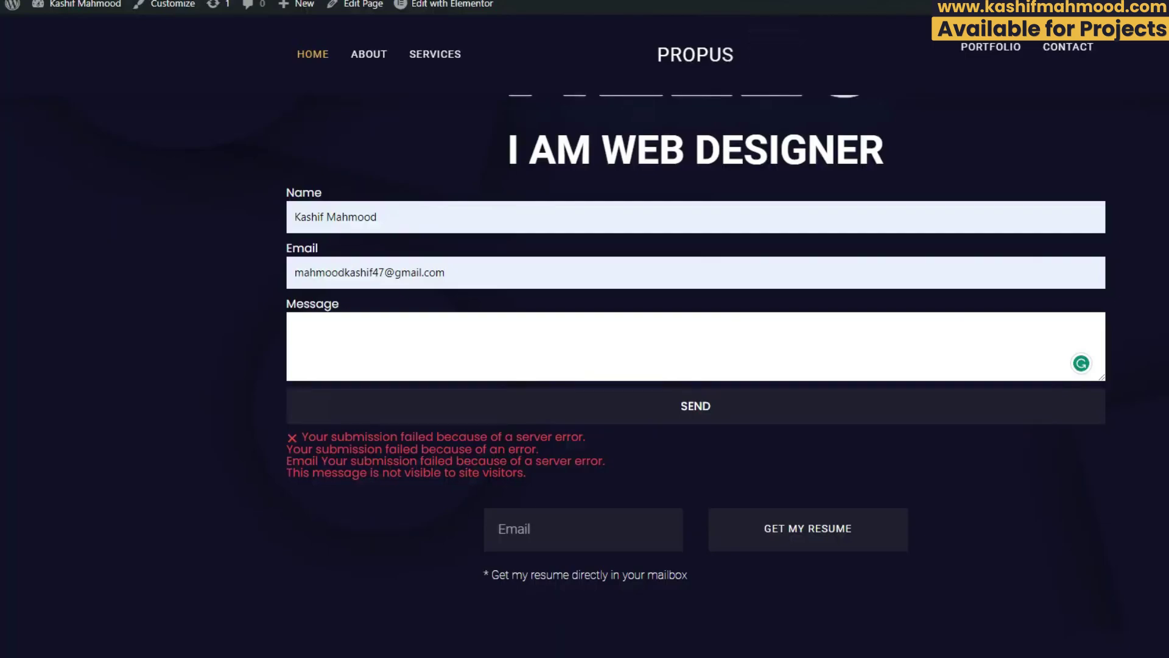
# Step: Go to the WordPress admin Dashboard and dismiss the popular apps announcement
pyautogui.moveTo(91, 4)
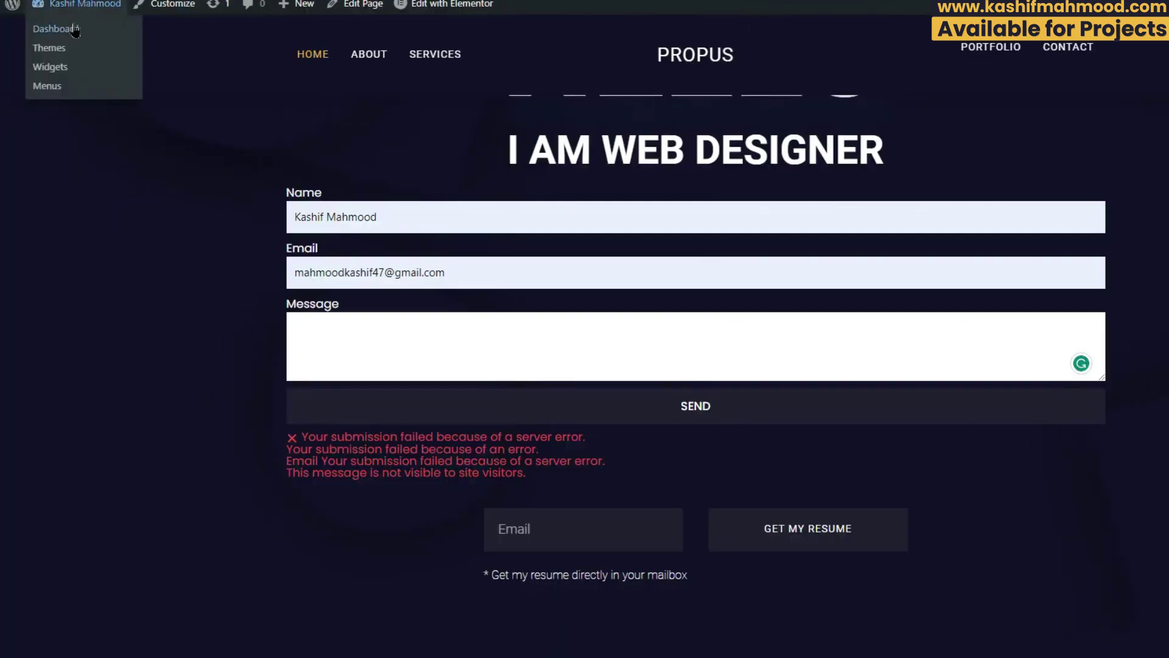
pyautogui.click(75, 29)
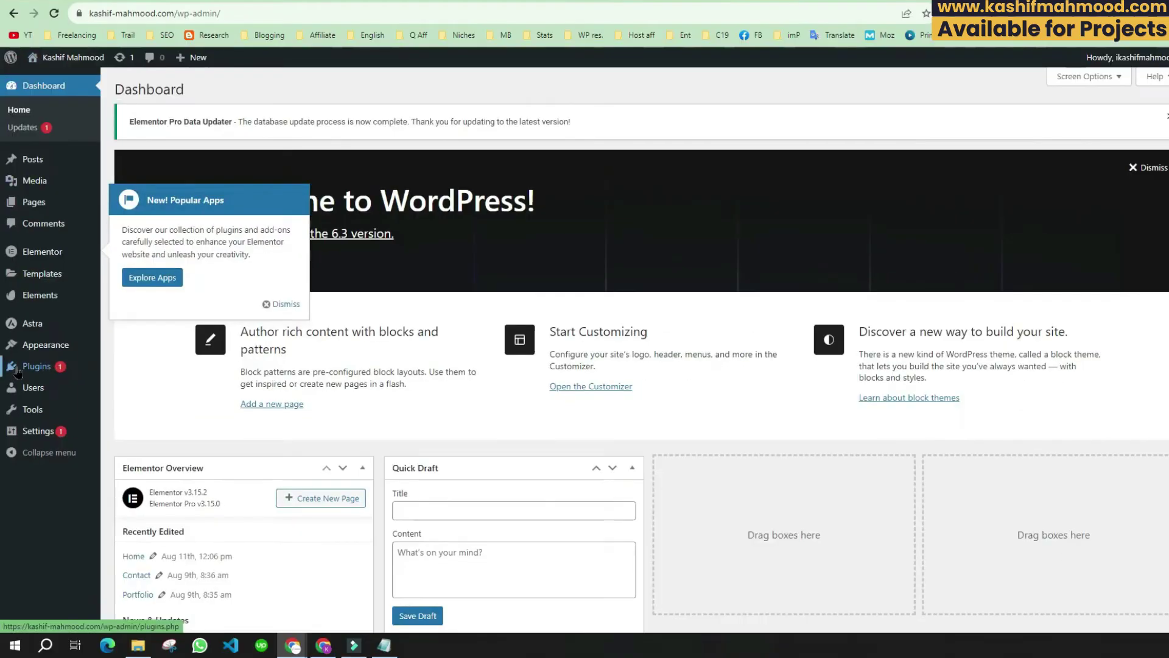
pyautogui.click(280, 304)
# Step: Search the plugin directory for 'smtp', then install and activate WP Mail SMTP
pyautogui.moveTo(37, 367)
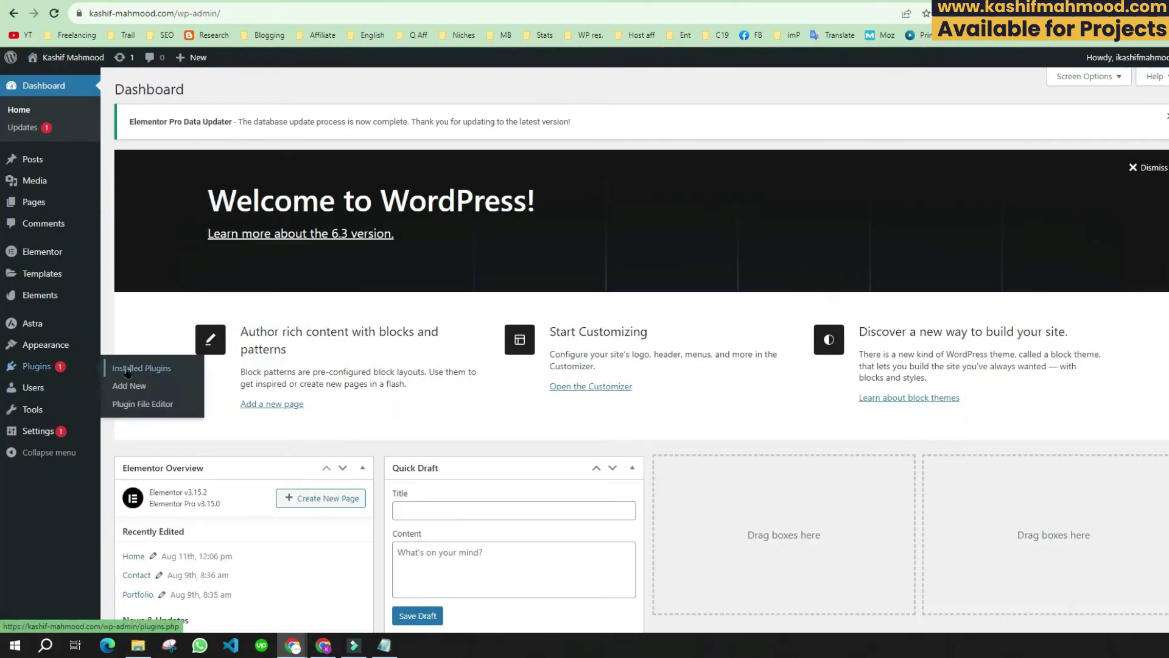
pyautogui.click(130, 387)
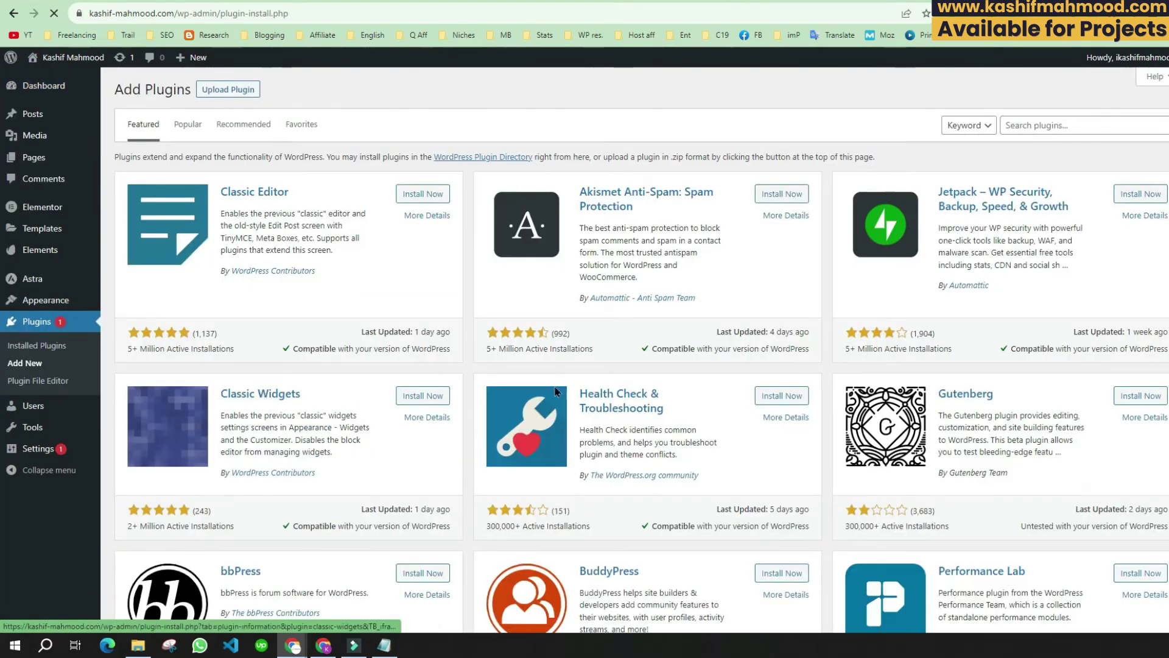
pyautogui.click(1018, 126)
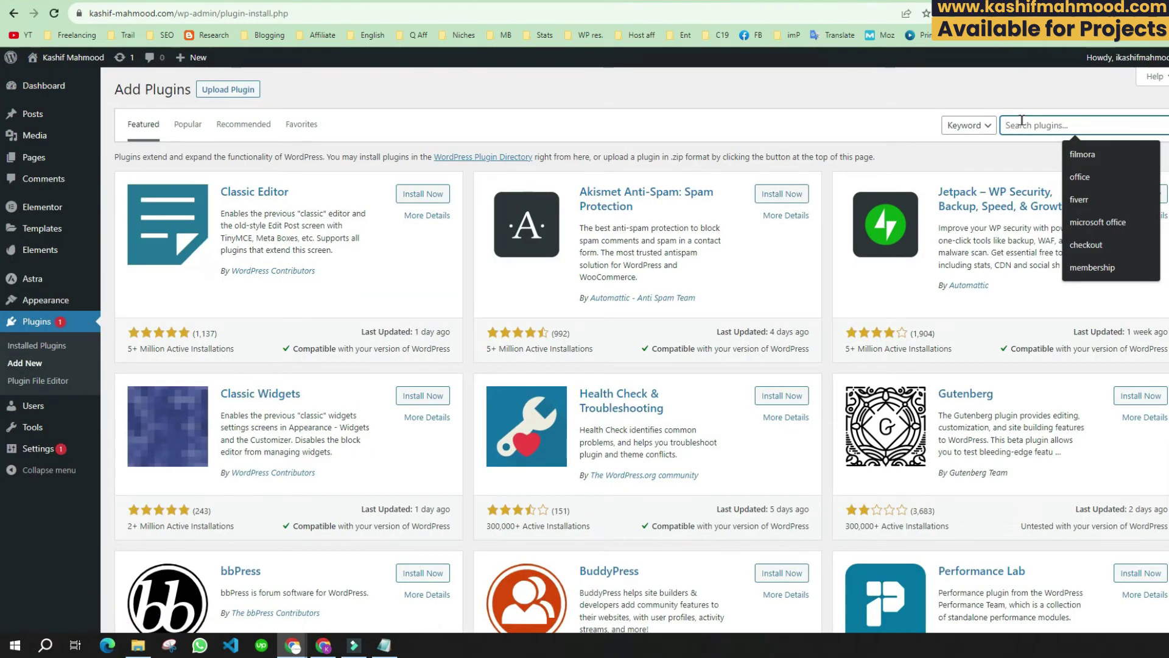
pyautogui.write('smtp')
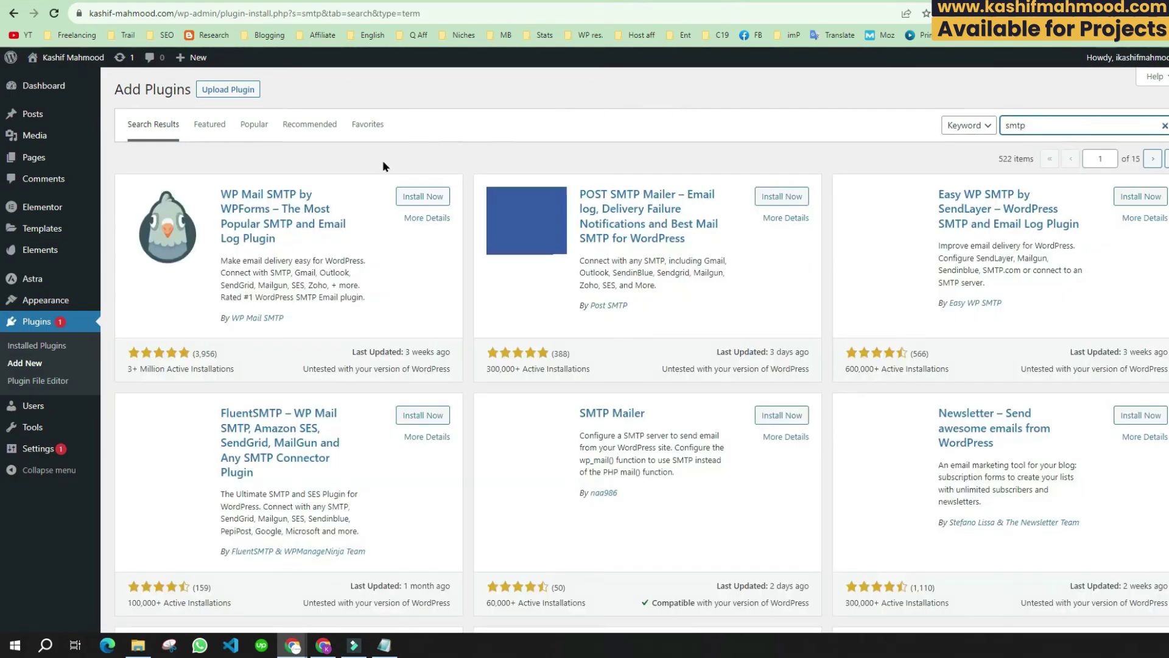
pyautogui.click(422, 197)
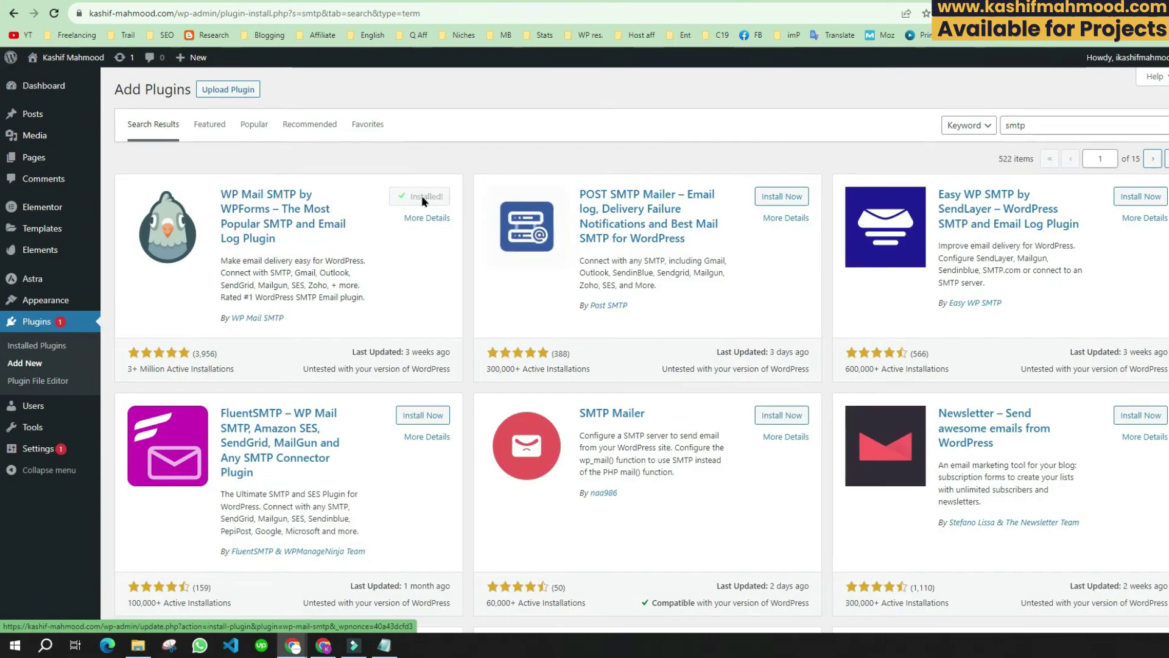
pyautogui.click(423, 198)
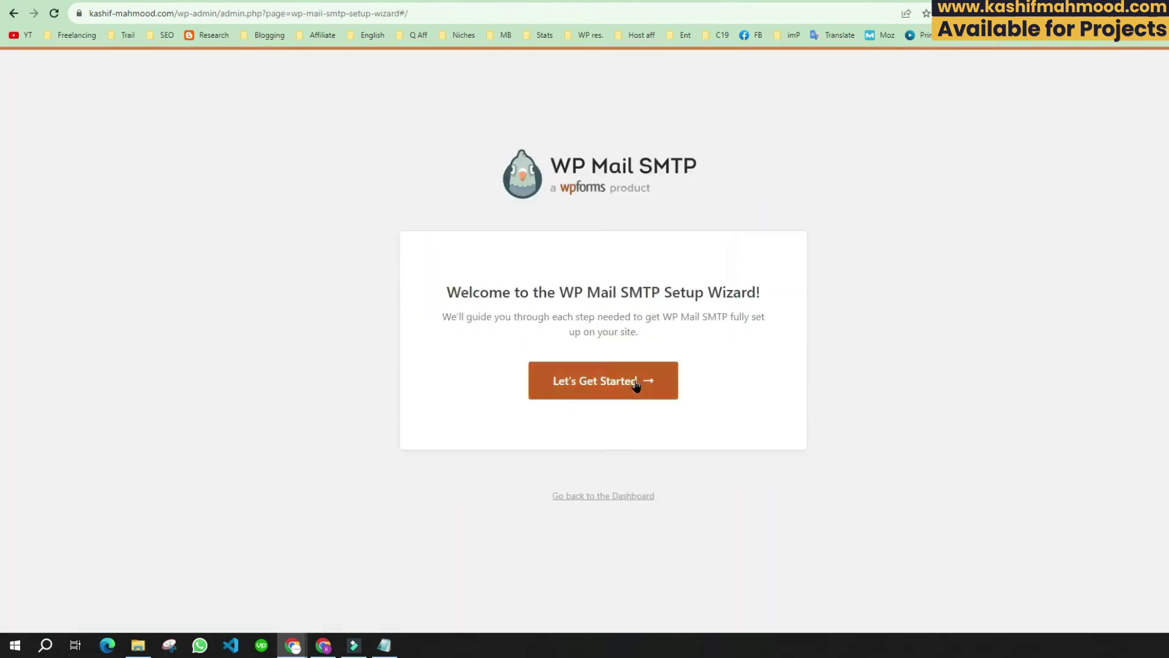
# Step: Launch the WP Mail SMTP setup wizard and choose Other SMTP as the mailer
pyautogui.click(634, 386)
pyautogui.scroll(-1, 540, 313)
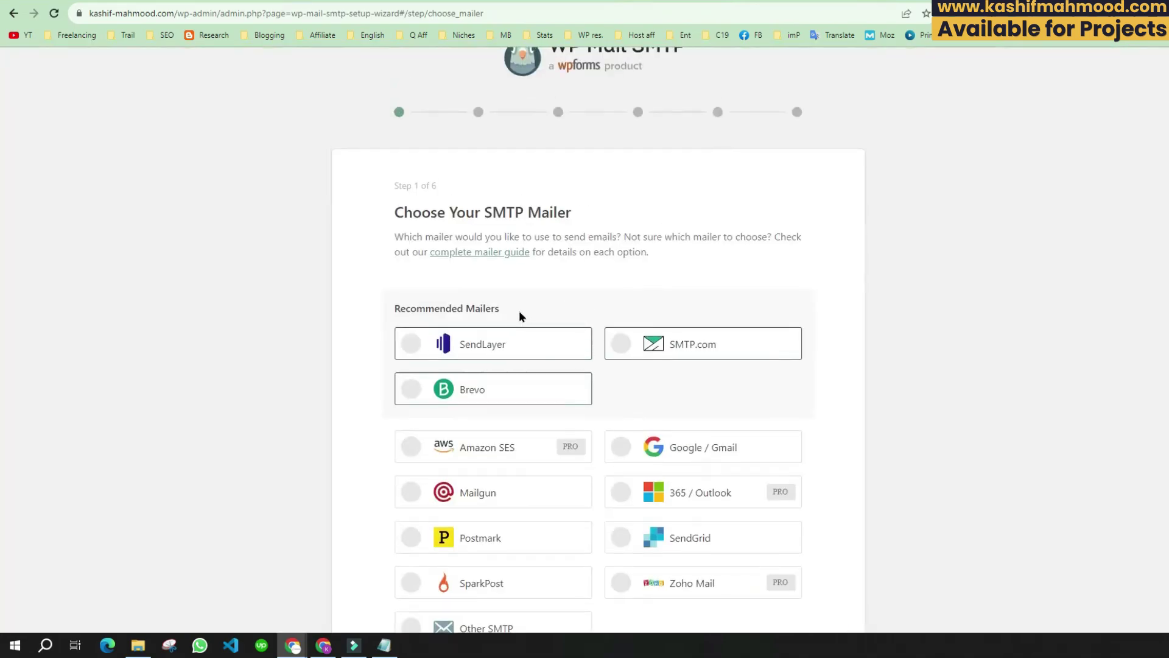
pyautogui.scroll(-3, 519, 311)
pyautogui.click(494, 440)
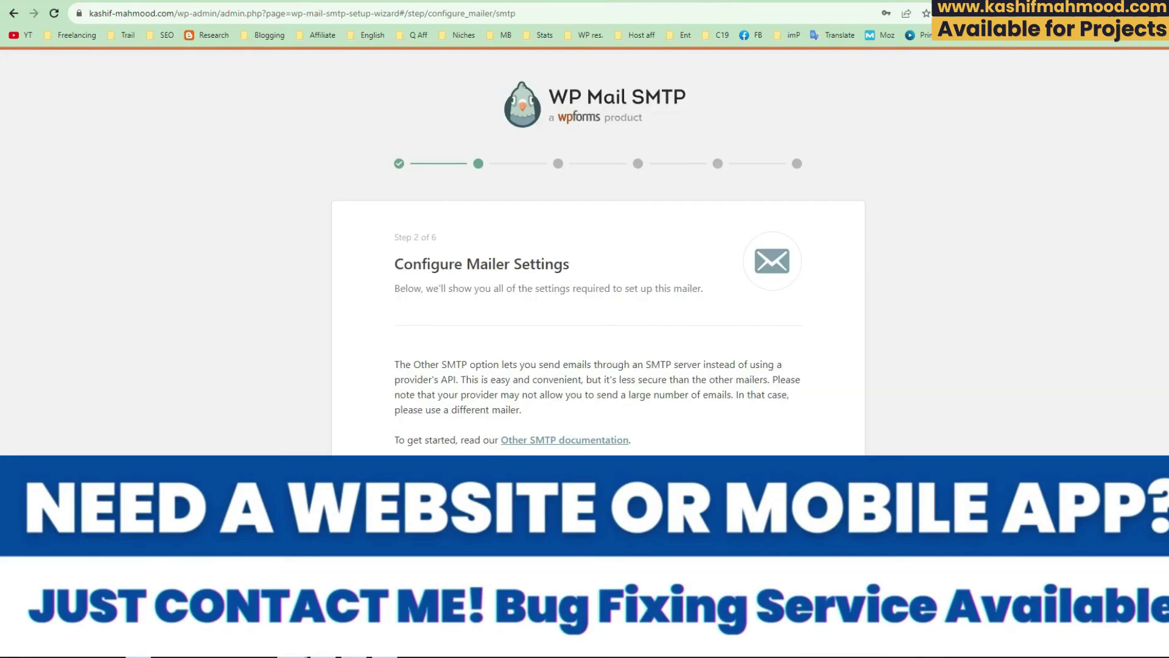
# Step: Enter the site's www address as SMTP Host, keep port 587, and select the existing SMTP Username
pyautogui.scroll(-3, 444, 356)
pyautogui.click(447, 320)
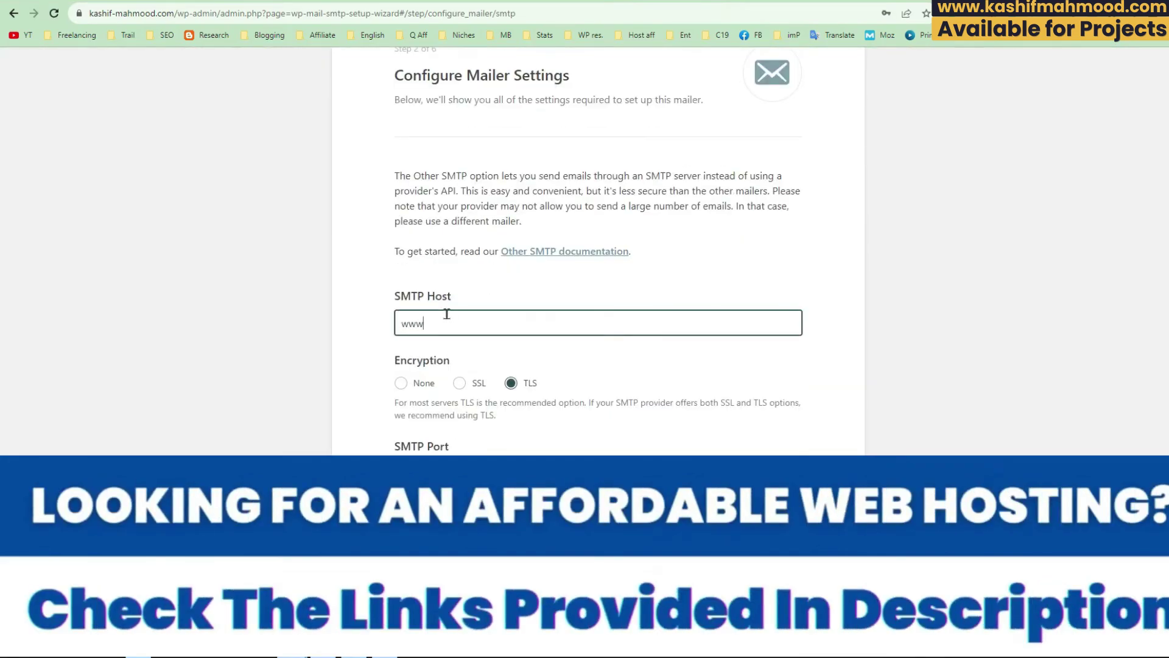
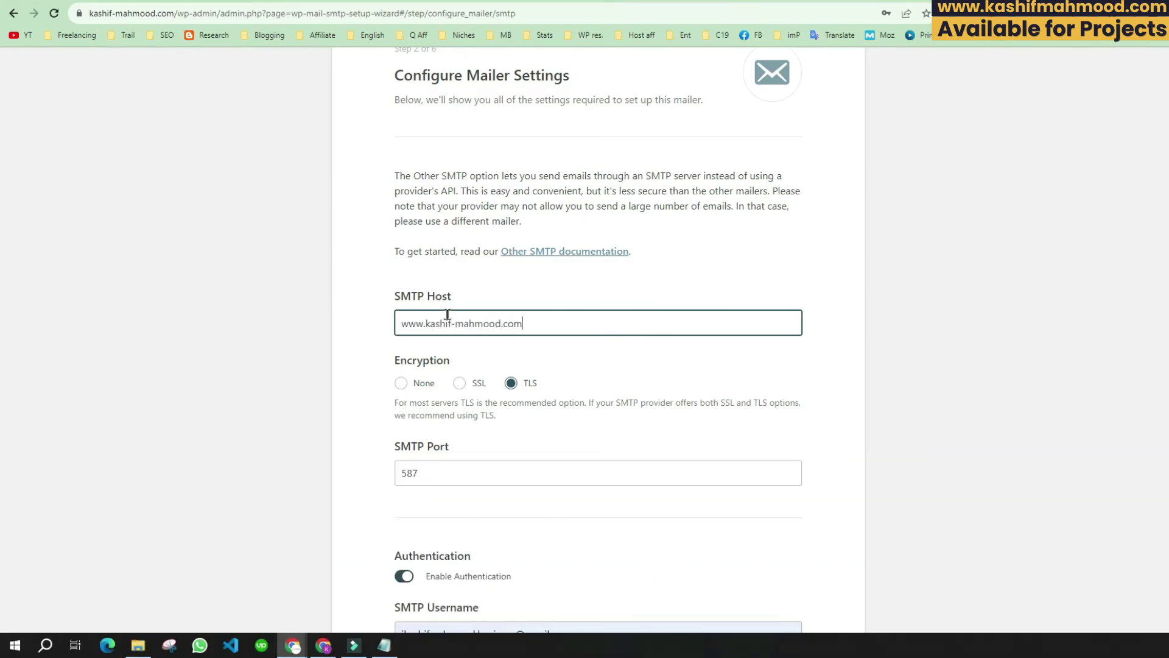
pyautogui.scroll(-4, 447, 314)
pyautogui.doubleClick(405, 221)
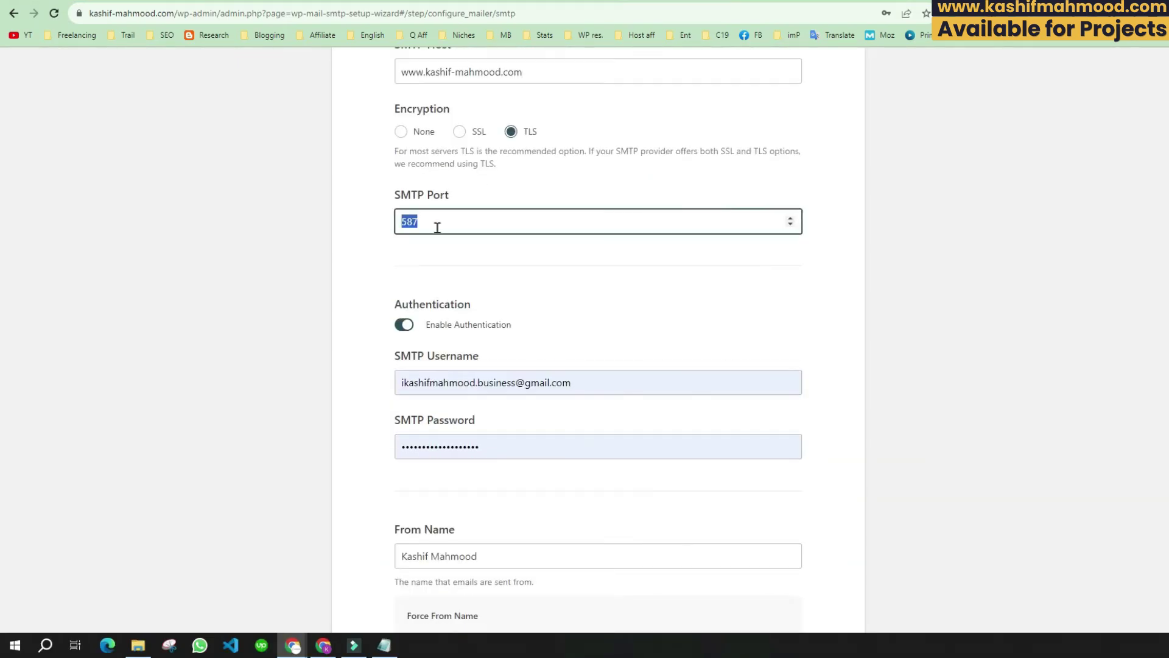
pyautogui.click(379, 249)
pyautogui.scroll(-2, 430, 300)
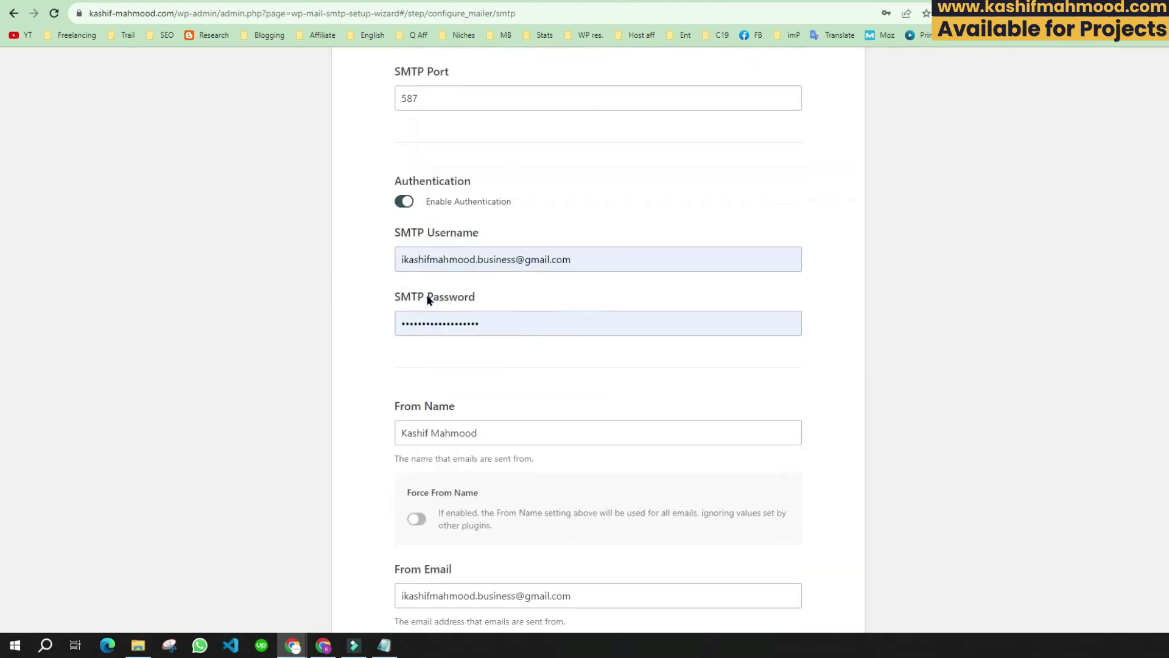
pyautogui.tripleClick(533, 260)
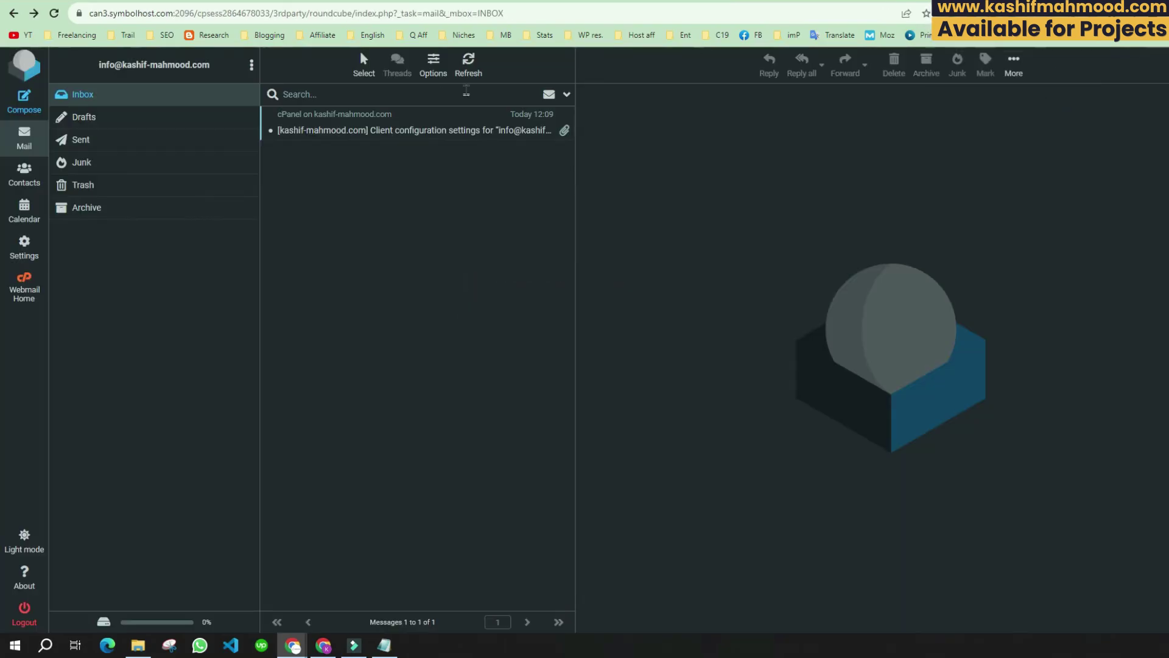
# Step: Copy the info mailbox address from Roundcube's Client configuration settings email
pyautogui.click(384, 128)
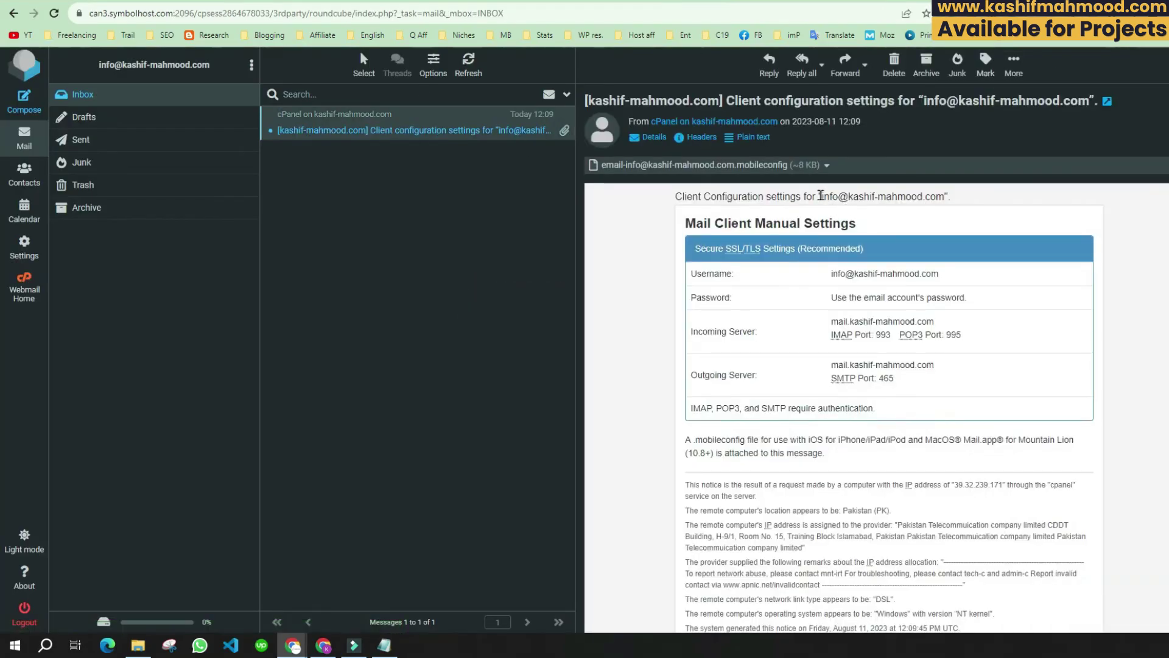
pyautogui.moveTo(821, 196); pyautogui.dragTo(943, 195)
pyautogui.hotkey('ctrl', 'c')
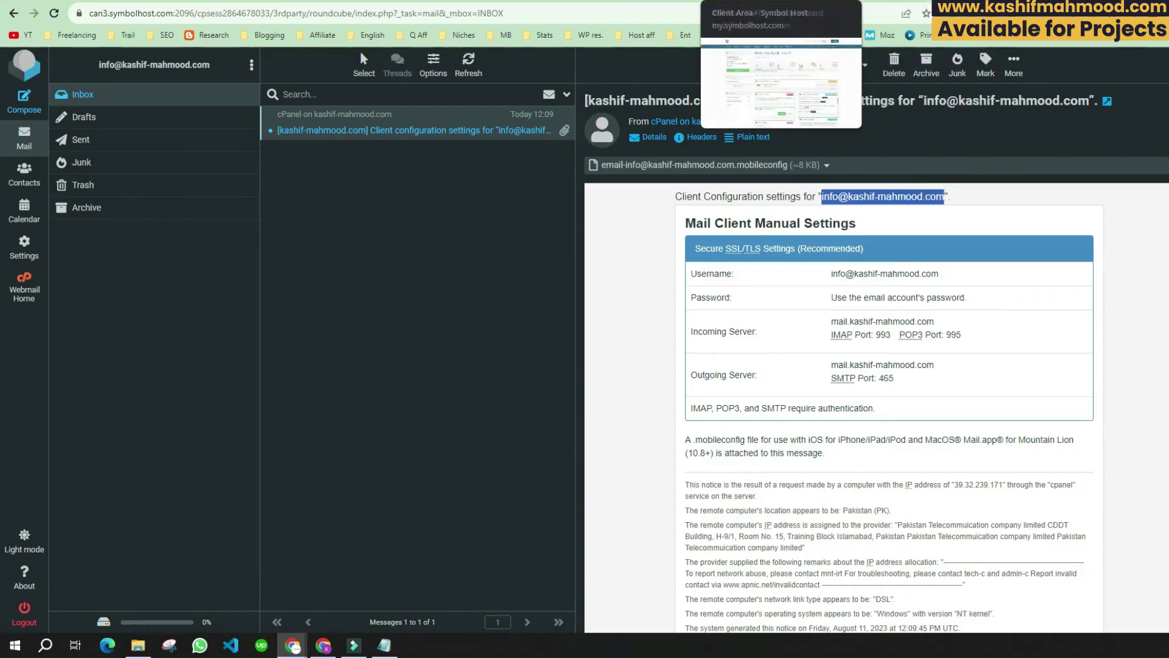
pyautogui.click(700, 0)
# Step: Paste the info@ address as SMTP Username and retype the mailbox password
pyautogui.hotkey('ctrl', 'v')
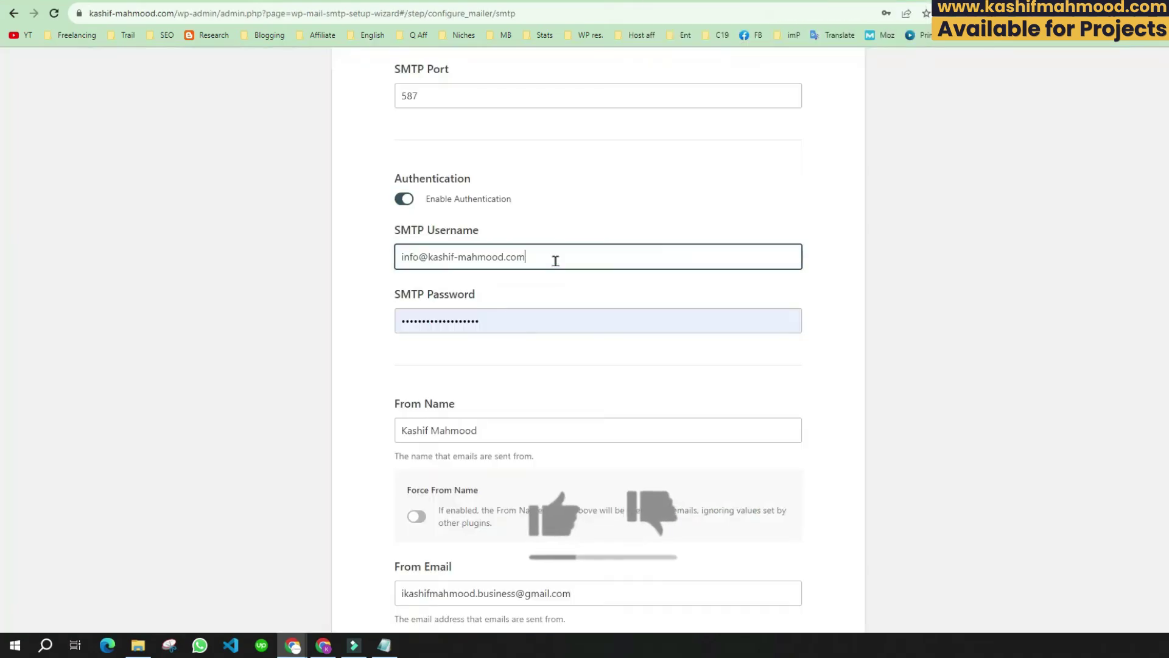
pyautogui.press('Tab')
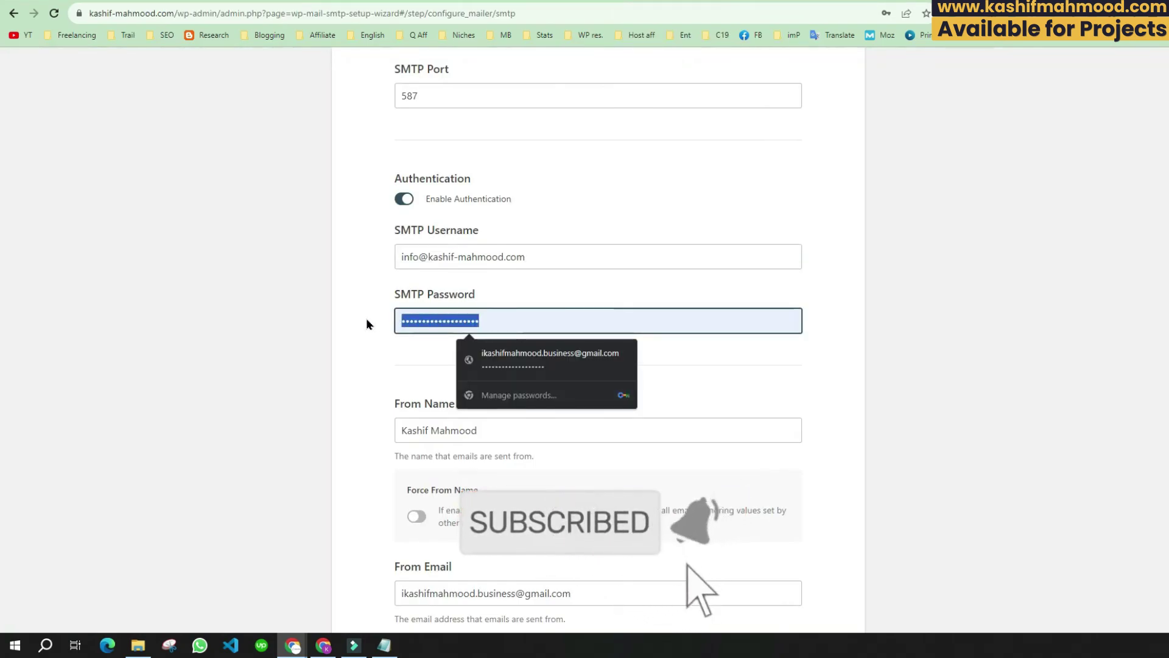
pyautogui.press('BackSpace')
pyautogui.write('••••')
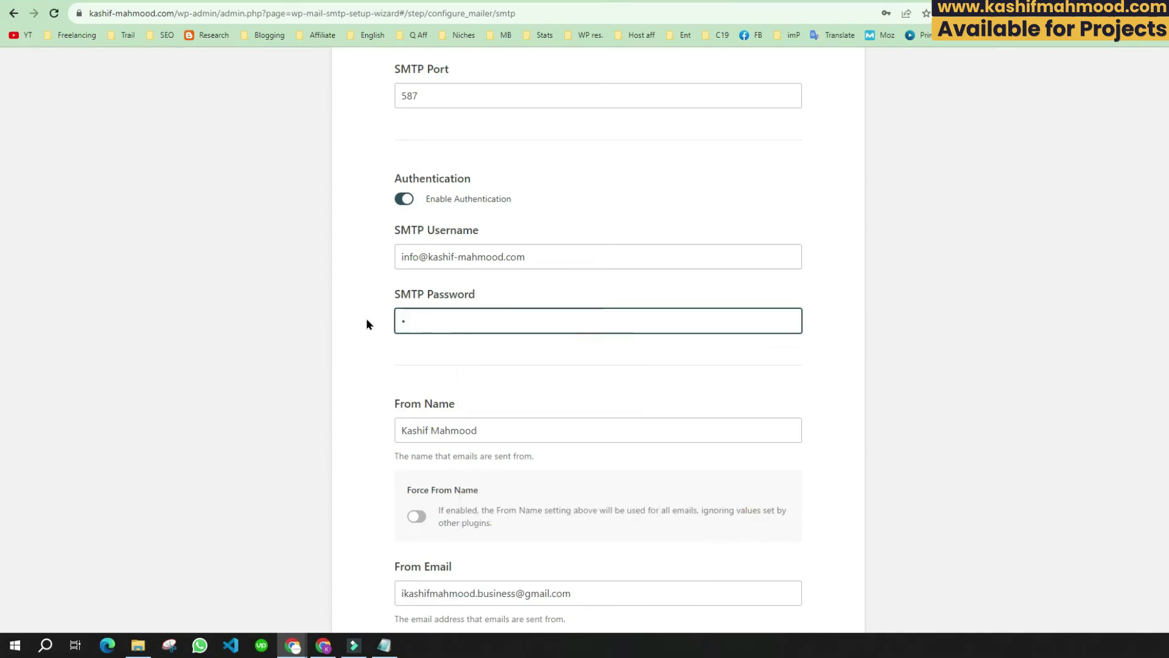
pyautogui.write('•••••••••••••••')
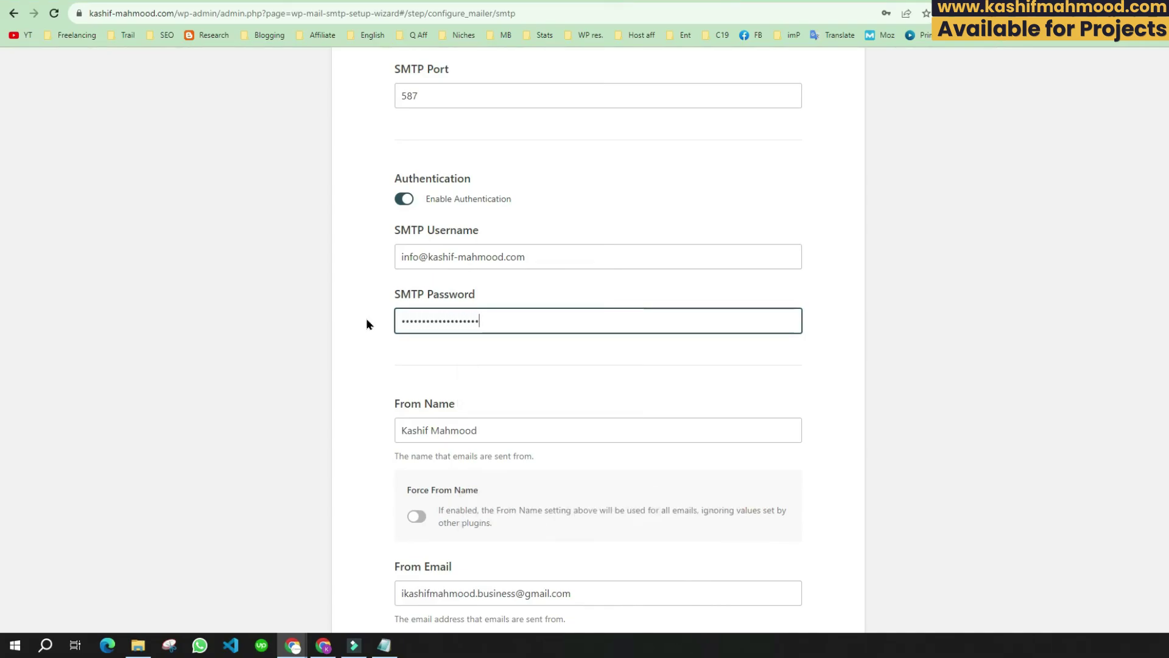
# Step: Put the same info@ address into From Email and save the mailer settings
pyautogui.scroll(-2, 442, 292)
pyautogui.scroll(-2, 442, 295)
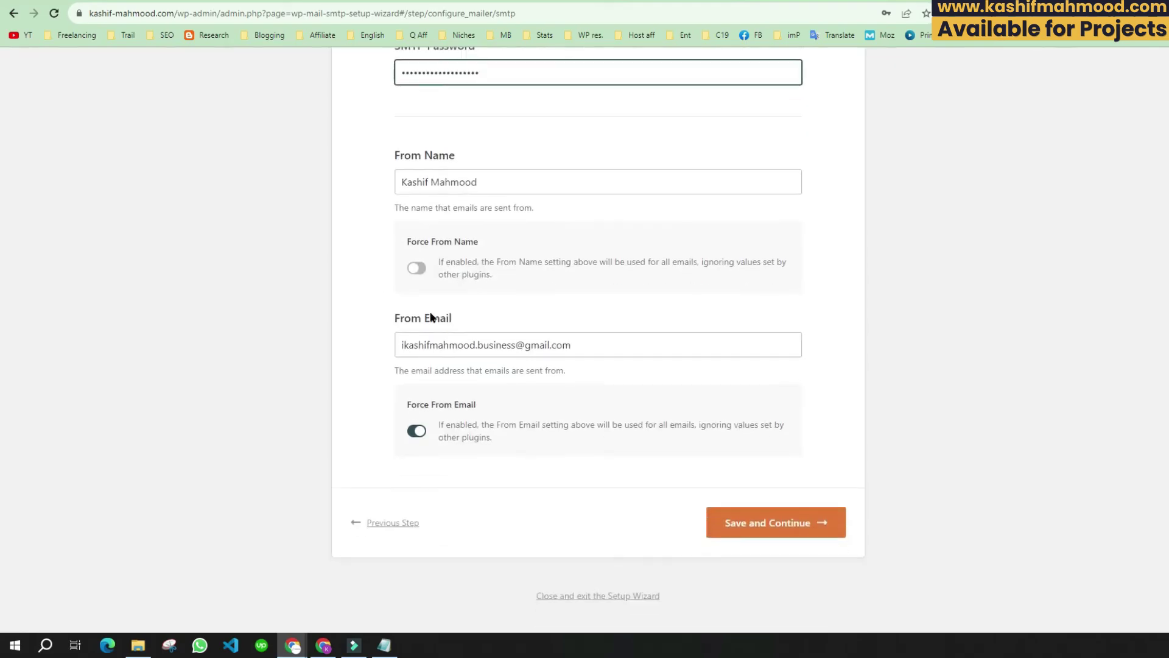
pyautogui.moveTo(603, 351); pyautogui.dragTo(368, 349)
pyautogui.scroll(3, 313, 304)
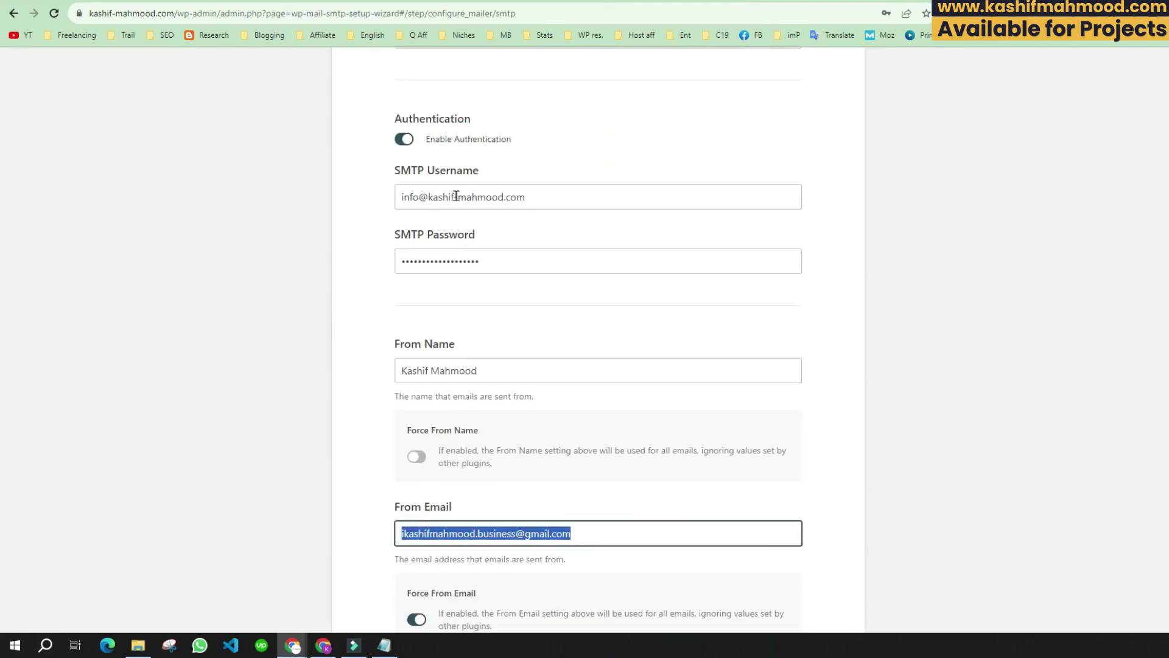
pyautogui.tripleClick(456, 196)
pyautogui.scroll(-3, 548, 360)
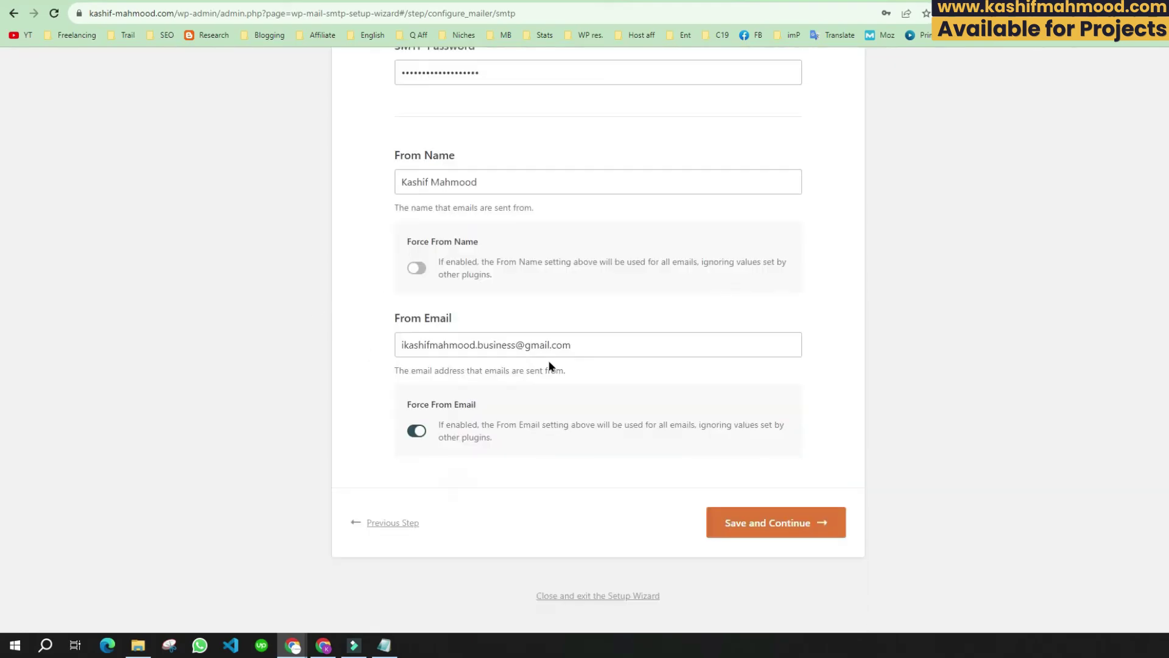
pyautogui.tripleClick(548, 344)
pyautogui.hotkey('ctrl', 'v')
pyautogui.click(760, 528)
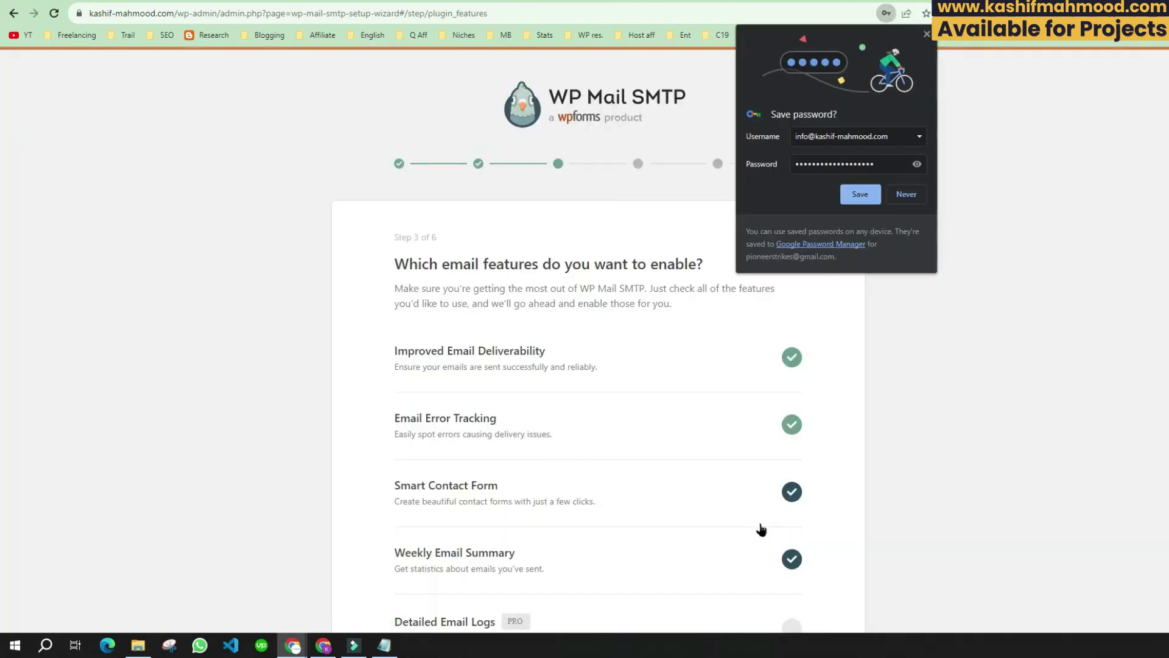
# Step: Let the browser save the SMTP login, then pass the email features and help-improve steps
pyautogui.scroll(-7, 462, 399)
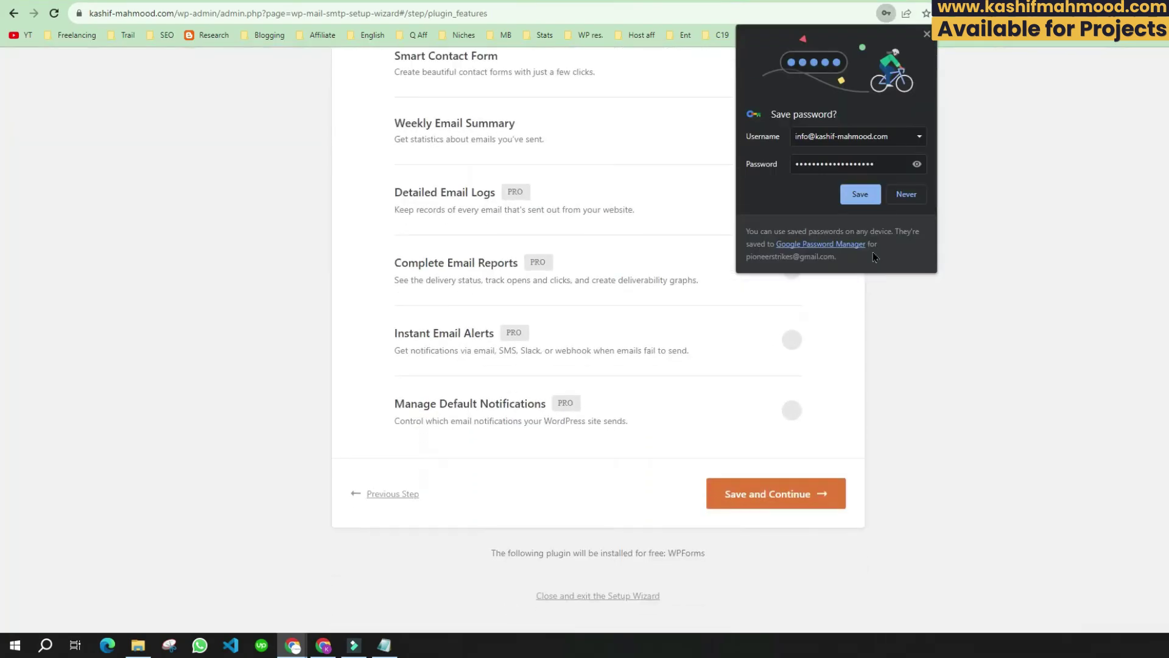
pyautogui.click(858, 196)
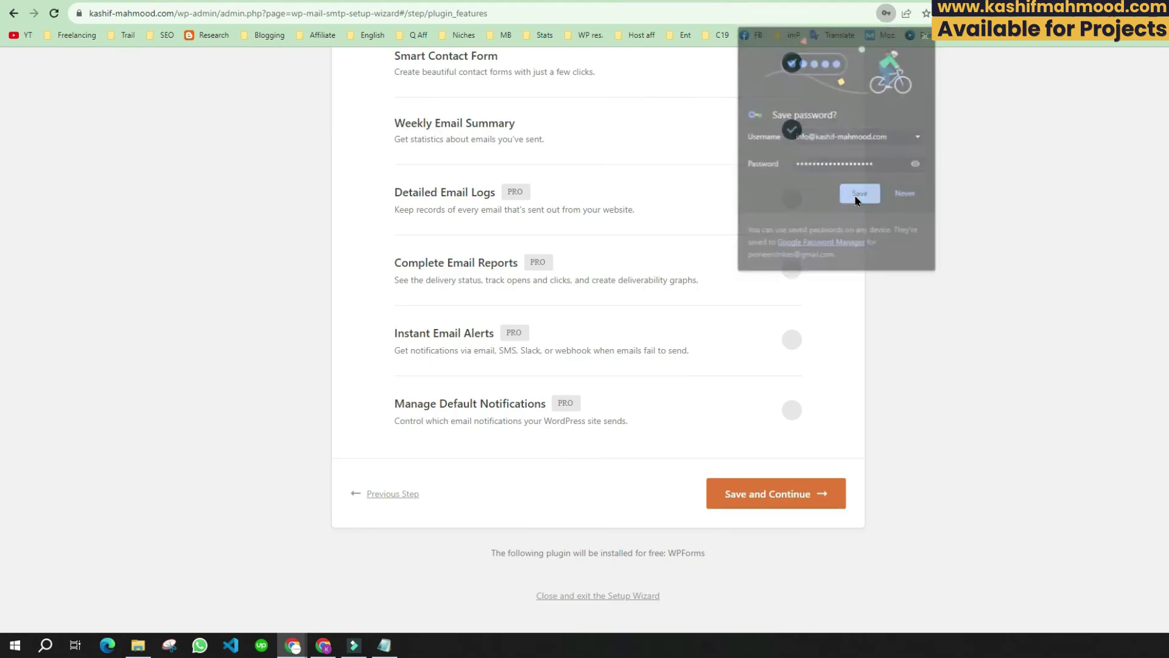
pyautogui.click(777, 497)
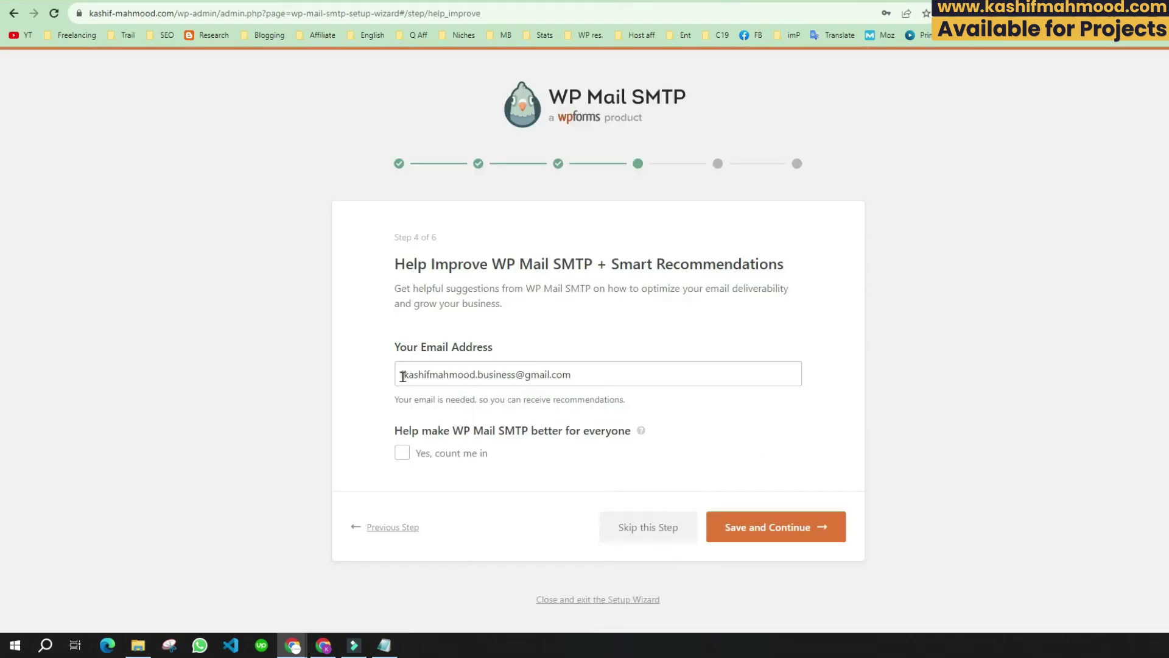
pyautogui.moveTo(403, 375); pyautogui.dragTo(608, 376)
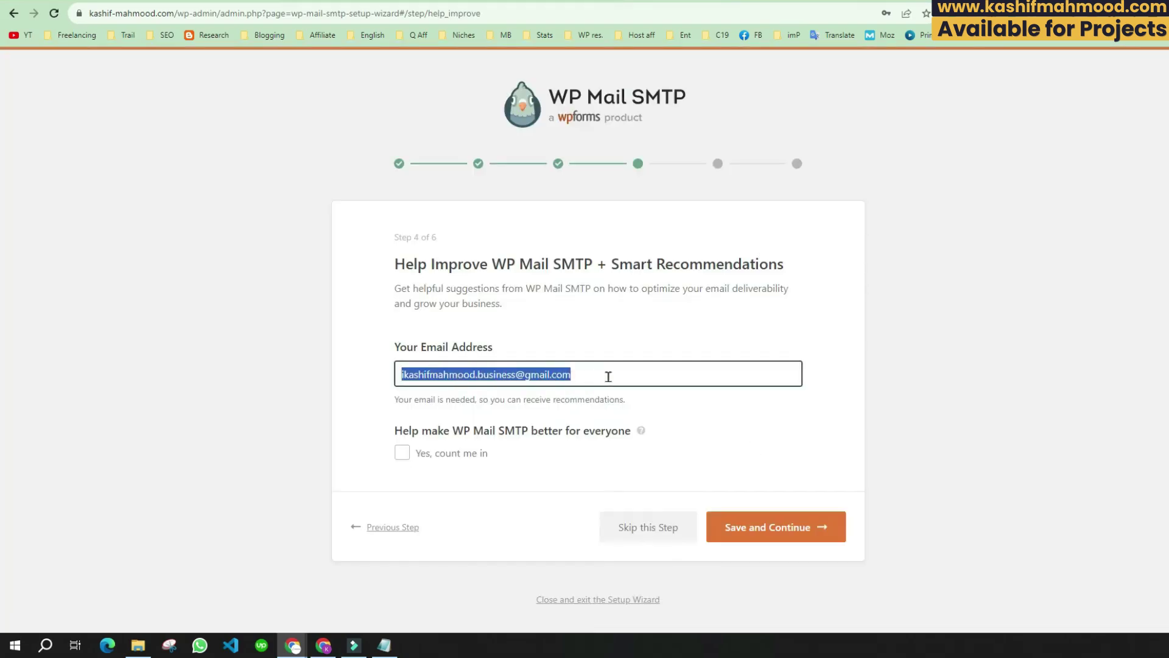
pyautogui.click(311, 360)
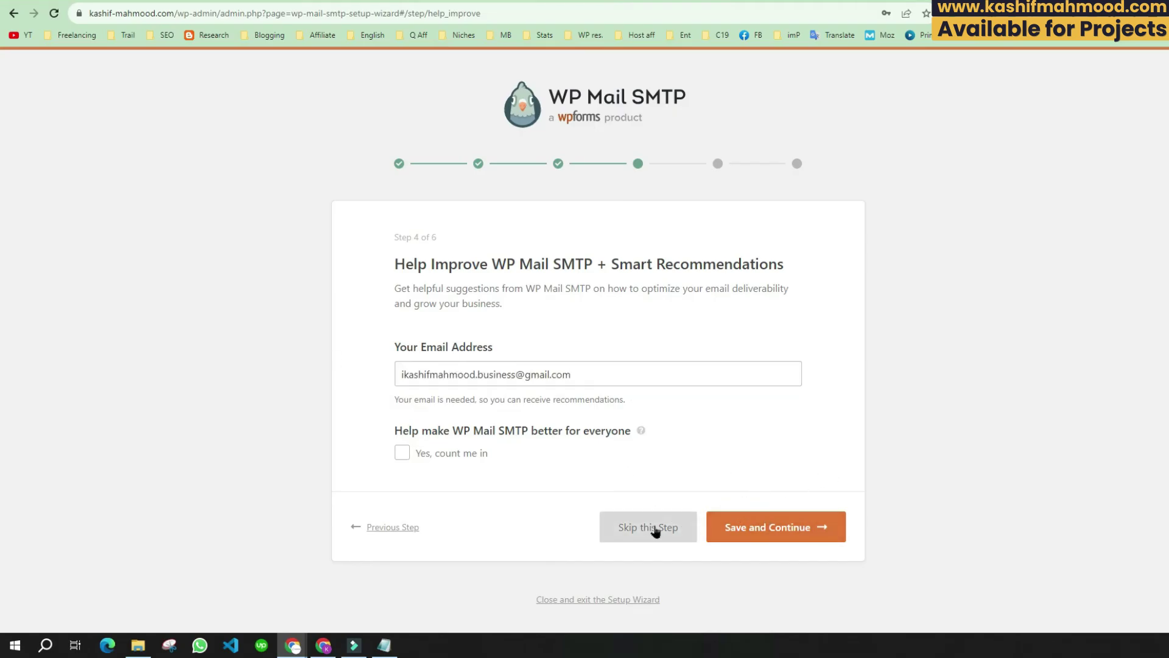
pyautogui.click(788, 530)
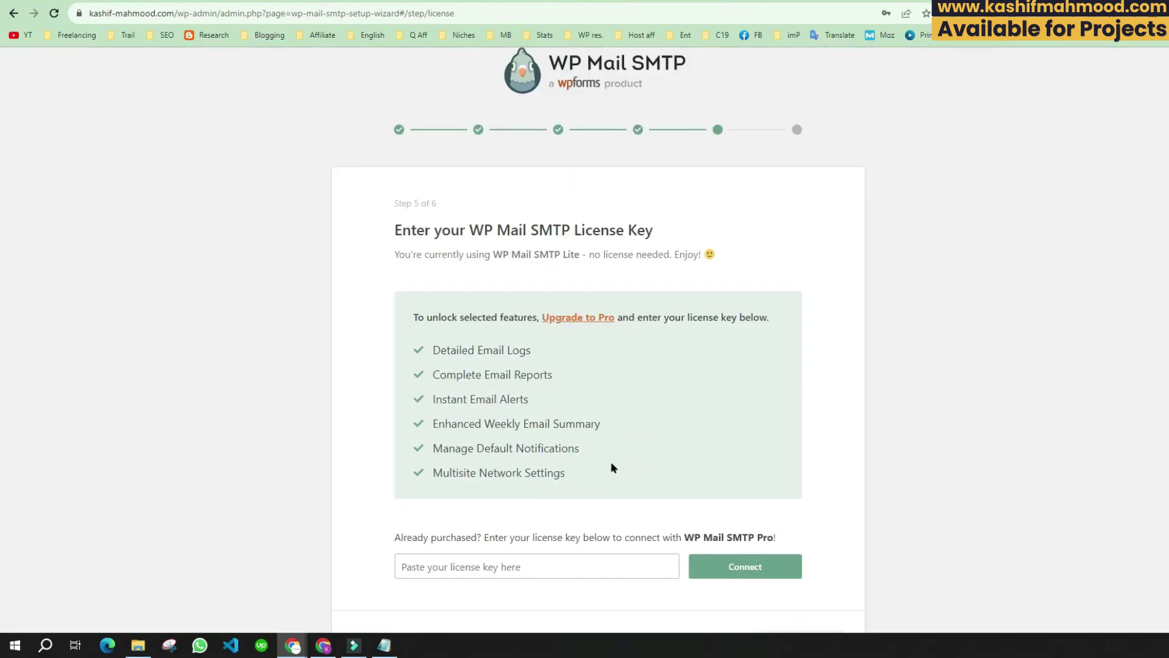
# Step: Skip the license key step to reach the setup success page
pyautogui.scroll(-2, 669, 475)
pyautogui.click(797, 523)
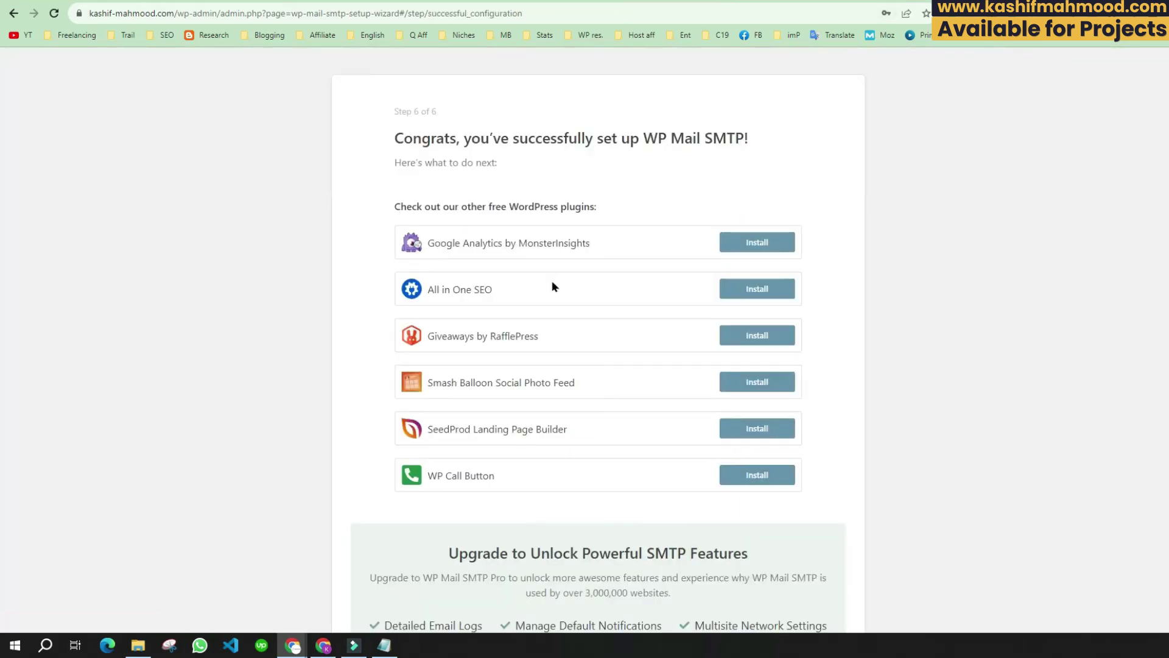
pyautogui.moveTo(583, 143); pyautogui.dragTo(776, 141)
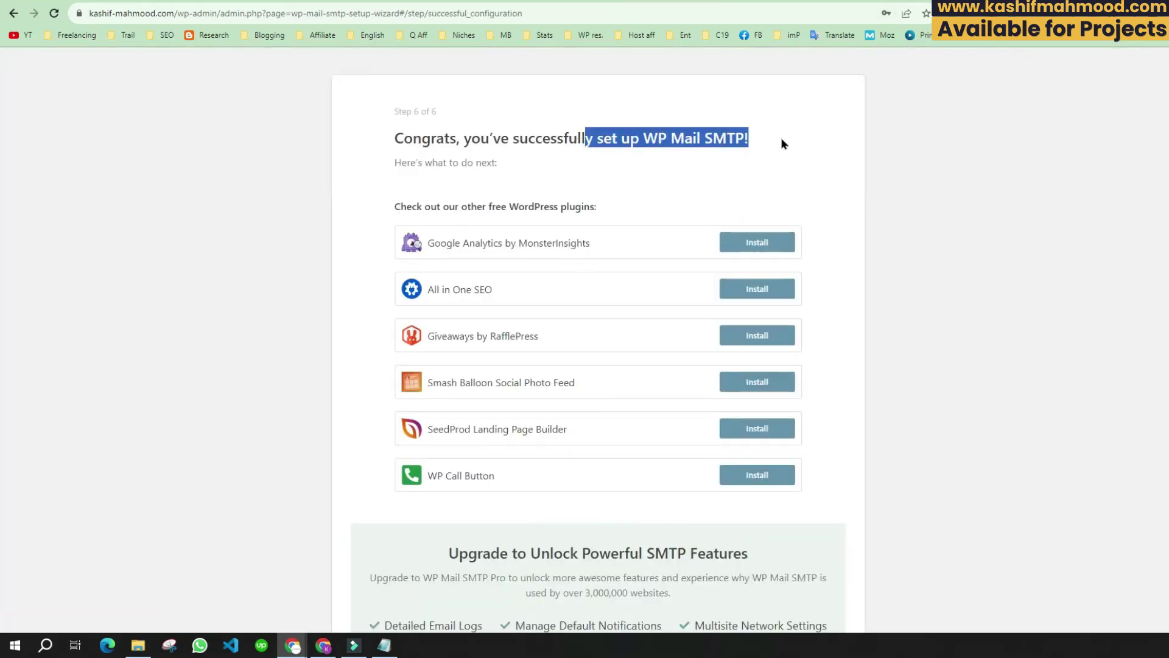
pyautogui.click(780, 141)
pyautogui.scroll(-4, 445, 269)
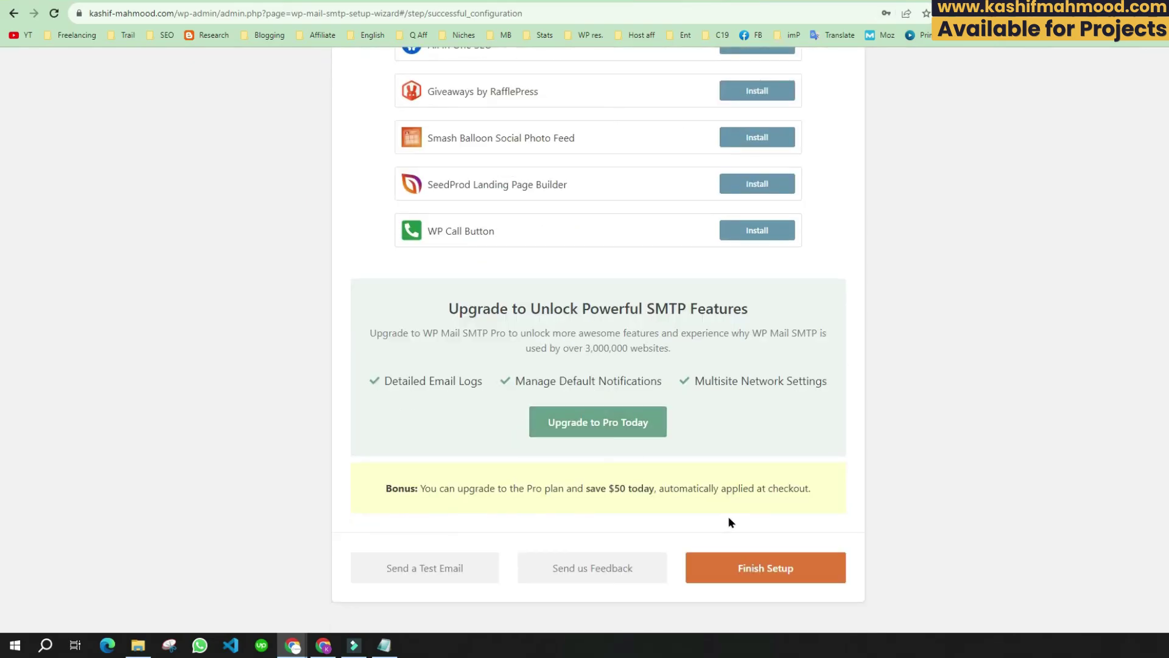
# Step: Send a WP Mail SMTP test email to the Send To address
pyautogui.click(423, 569)
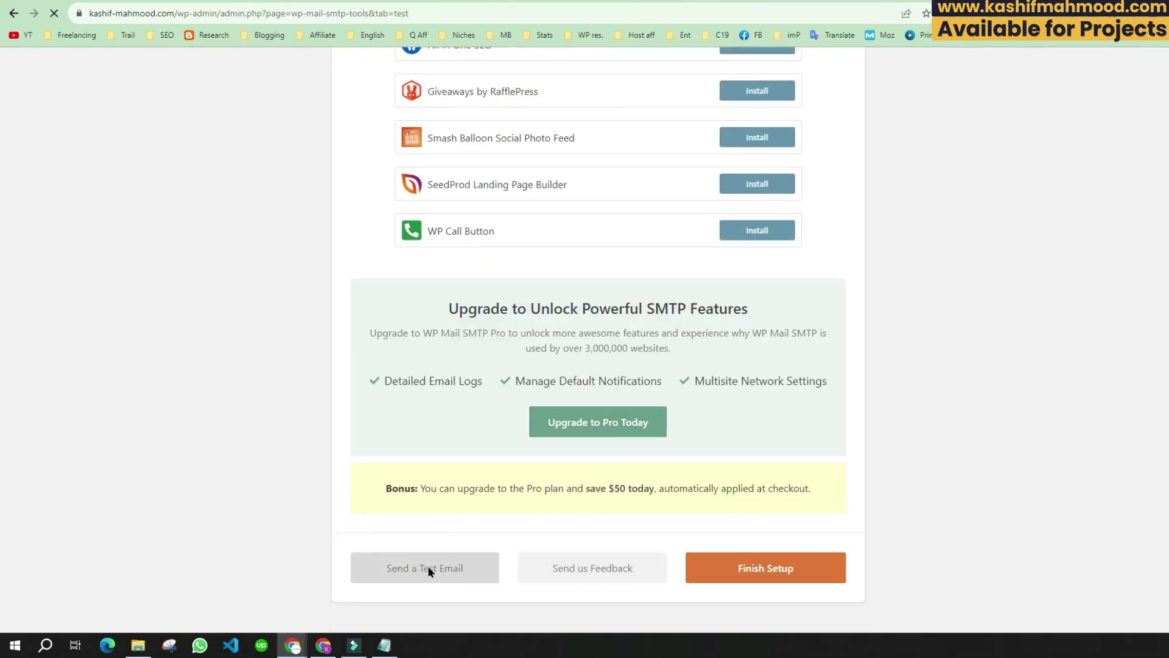
pyautogui.moveTo(412, 271); pyautogui.dragTo(219, 274)
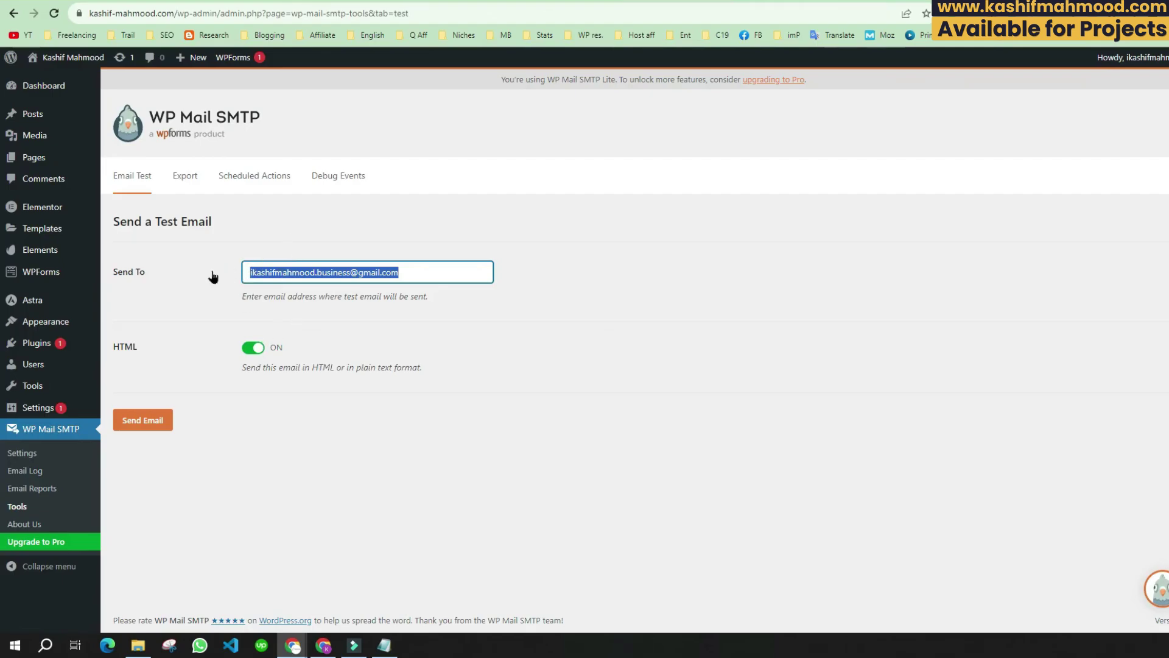
pyautogui.click(135, 425)
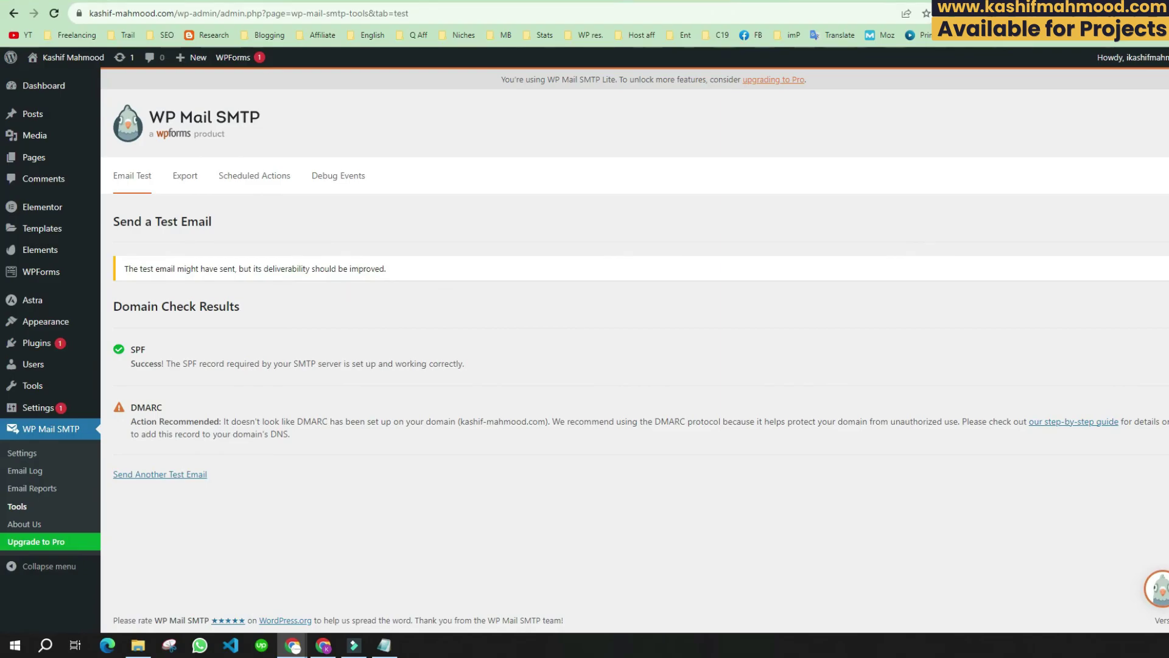
# Step: Confirm the test message arrived in Gmail, then open the live site
pyautogui.hotkey('ctrl', 'Tab')
pyautogui.scroll(-2, 509, 248)
pyautogui.moveTo(539, 204); pyautogui.dragTo(861, 294)
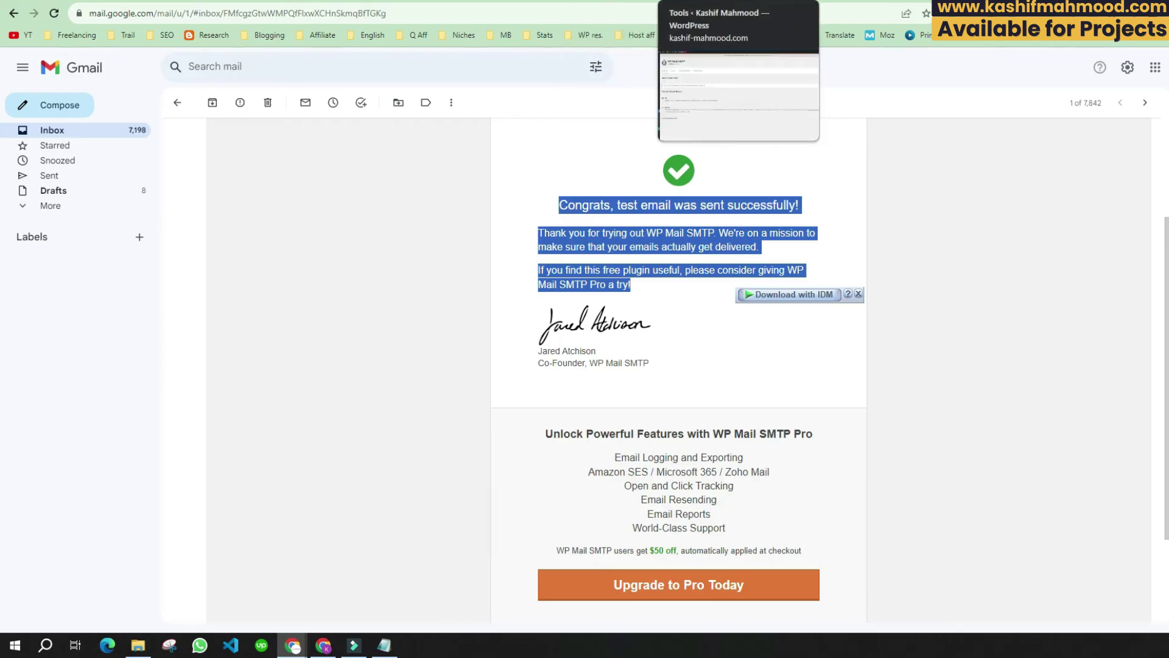
pyautogui.click(700, 2)
pyautogui.click(53, 85)
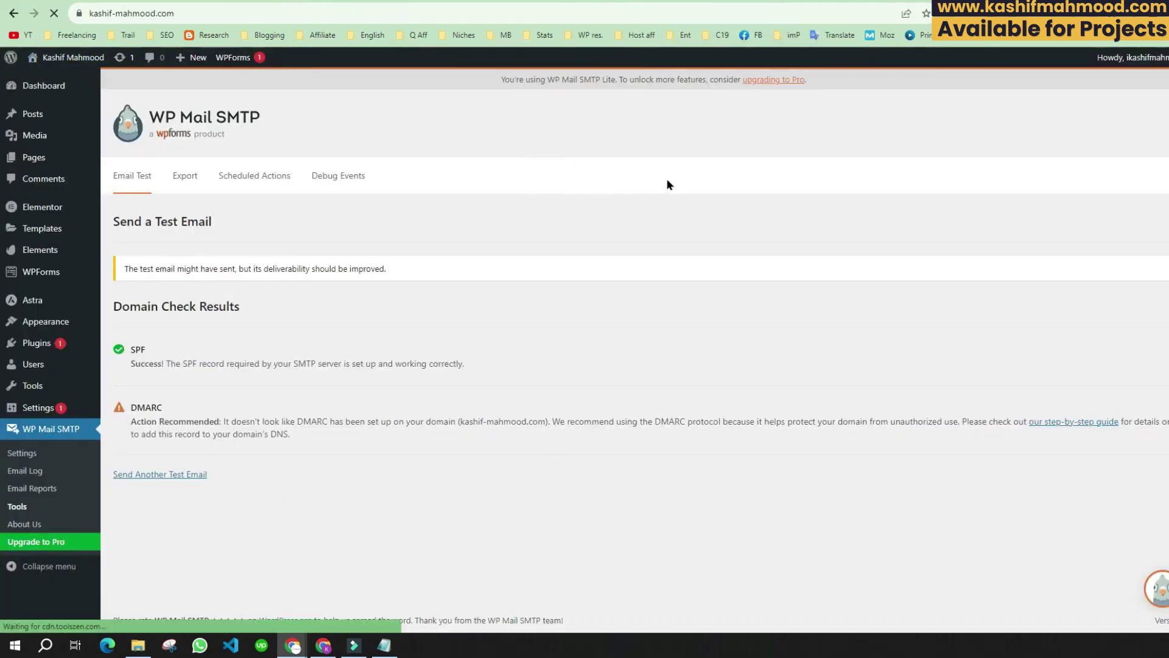
# Step: Submit the contact form with autofilled Name and Email, getting 'Your submission was successful.'
pyautogui.scroll(-3, 341, 243)
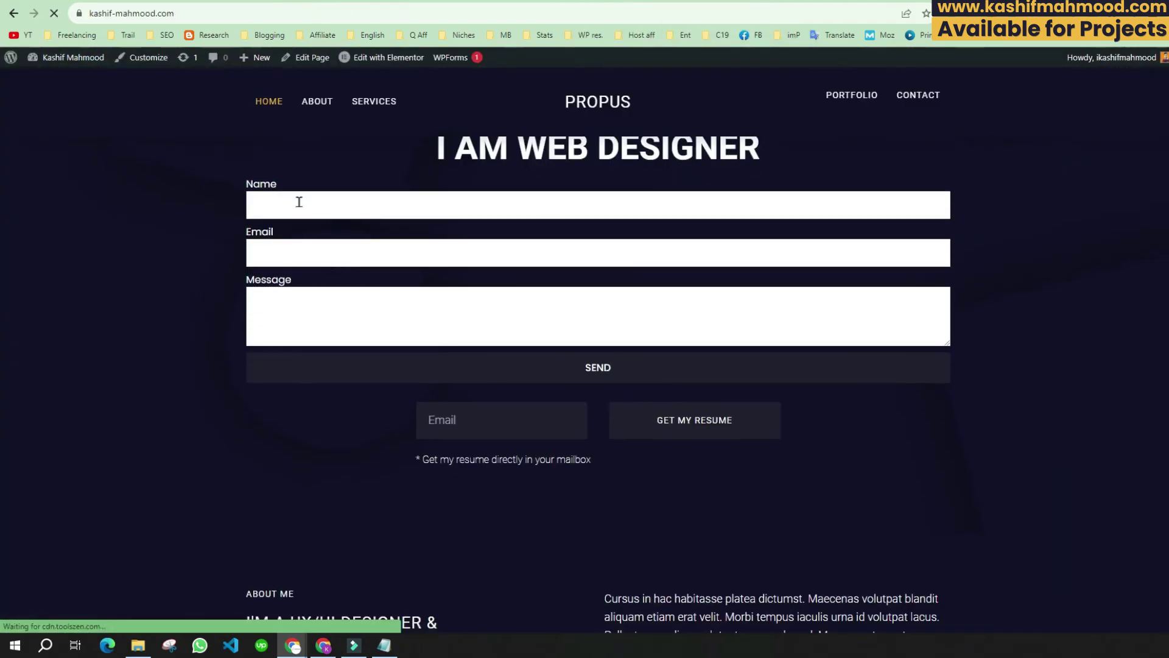
pyautogui.click(298, 201)
pyautogui.click(322, 238)
pyautogui.click(282, 255)
pyautogui.click(365, 286)
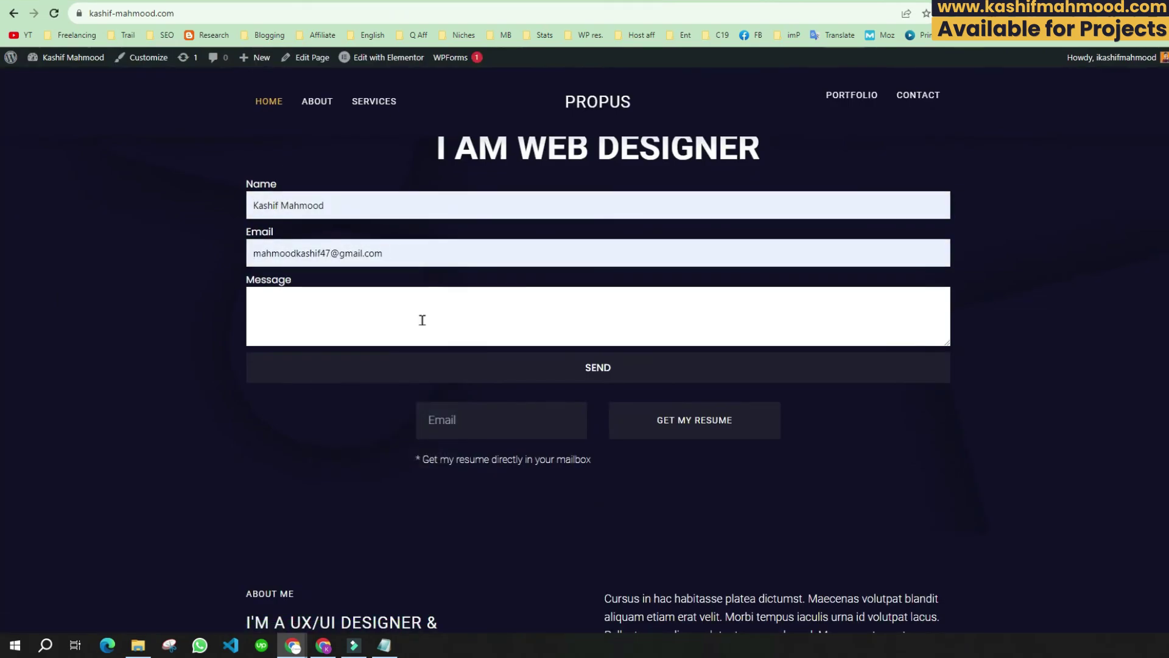
pyautogui.click(605, 371)
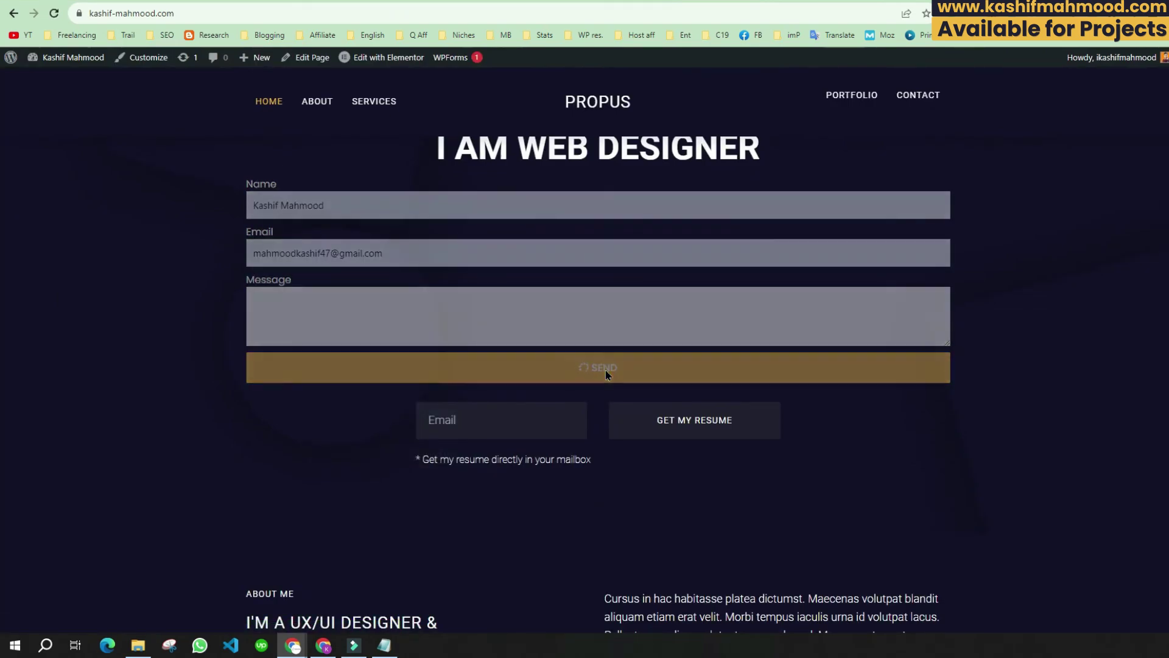
pyautogui.tripleClick(403, 385)
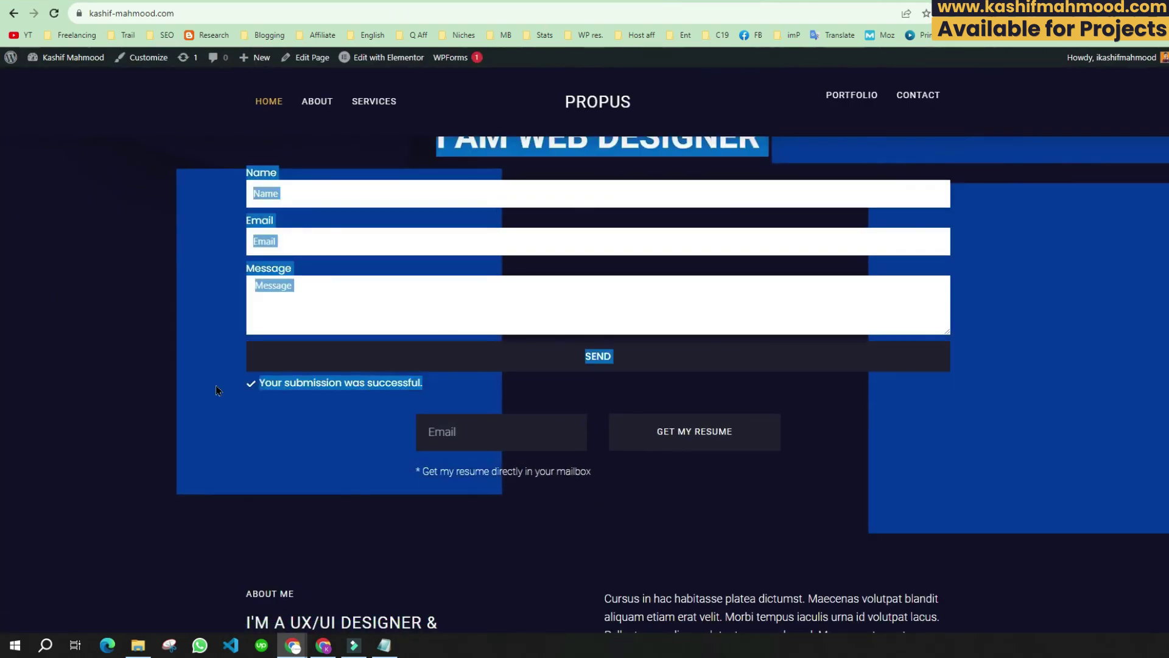
# Step: Submit the resume request form with a saved email address, also succeeding
pyautogui.moveTo(403, 385); pyautogui.dragTo(477, 440)
pyautogui.click(476, 440)
pyautogui.write('sfdf')
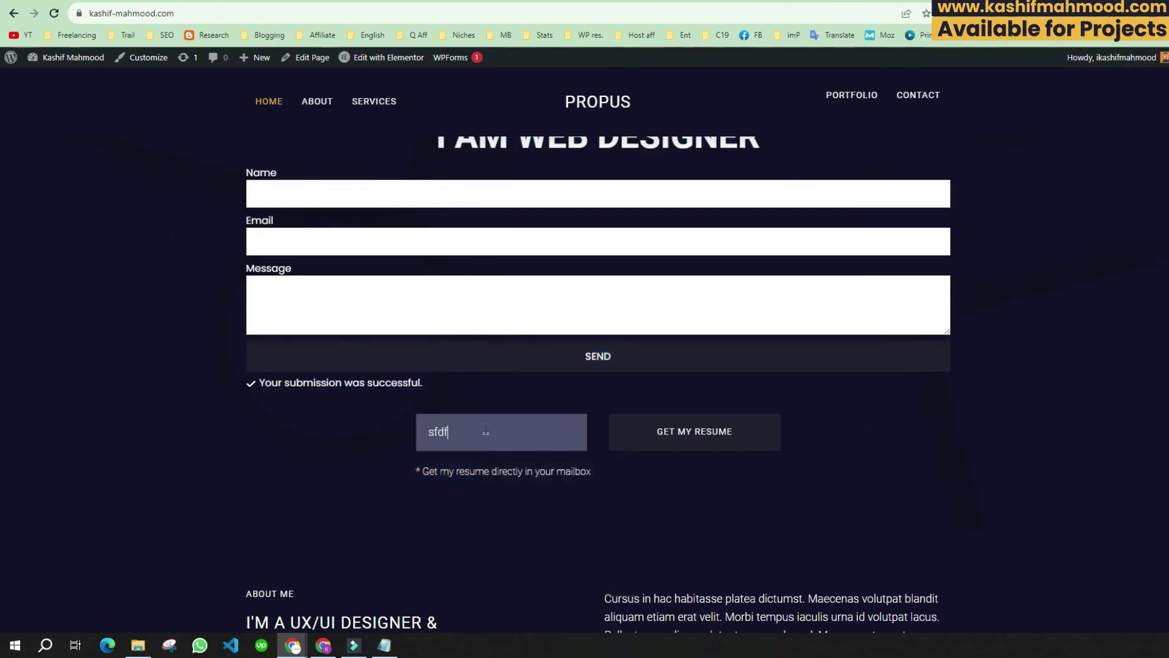
pyautogui.press('BackSpace')
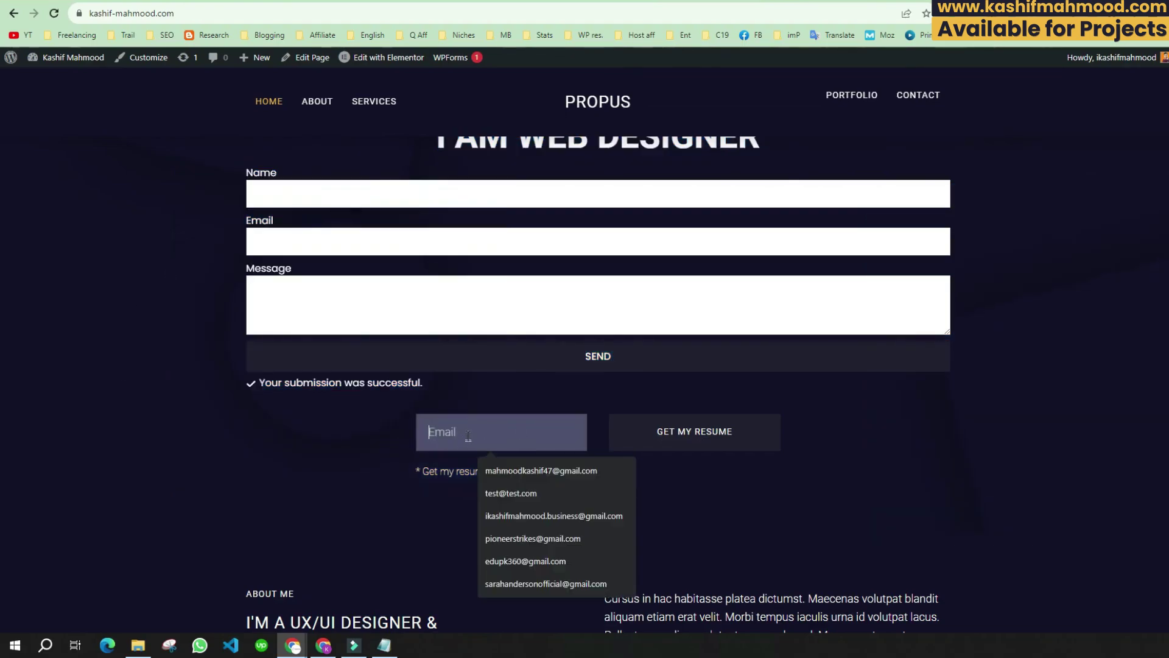
pyautogui.click(529, 469)
pyautogui.press('Return')
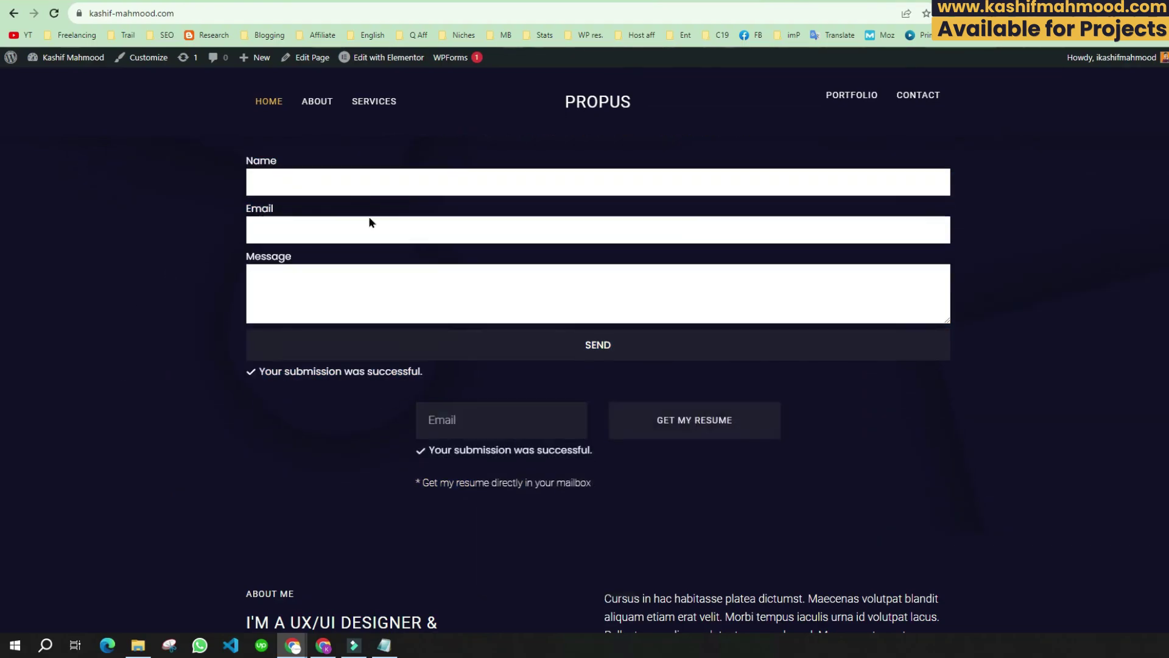
pyautogui.moveTo(435, 469); pyautogui.dragTo(657, 459)
pyautogui.click(649, 460)
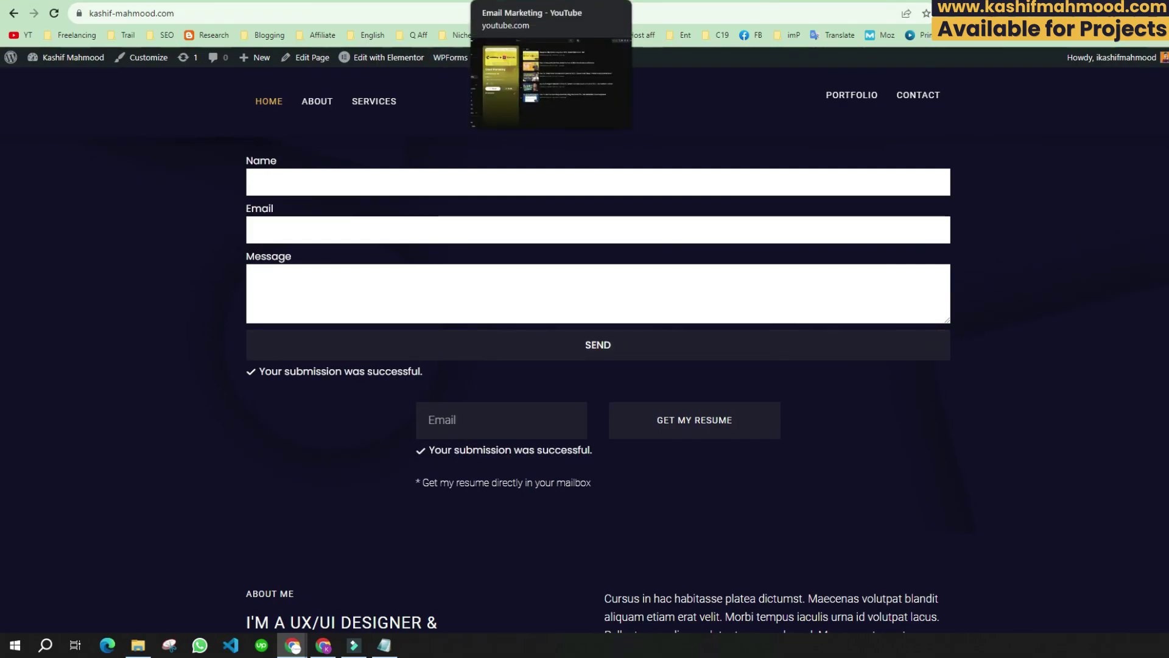
# Step: Switch to the YouTube Email Marketing playlist tab
pyautogui.click(536, 0)
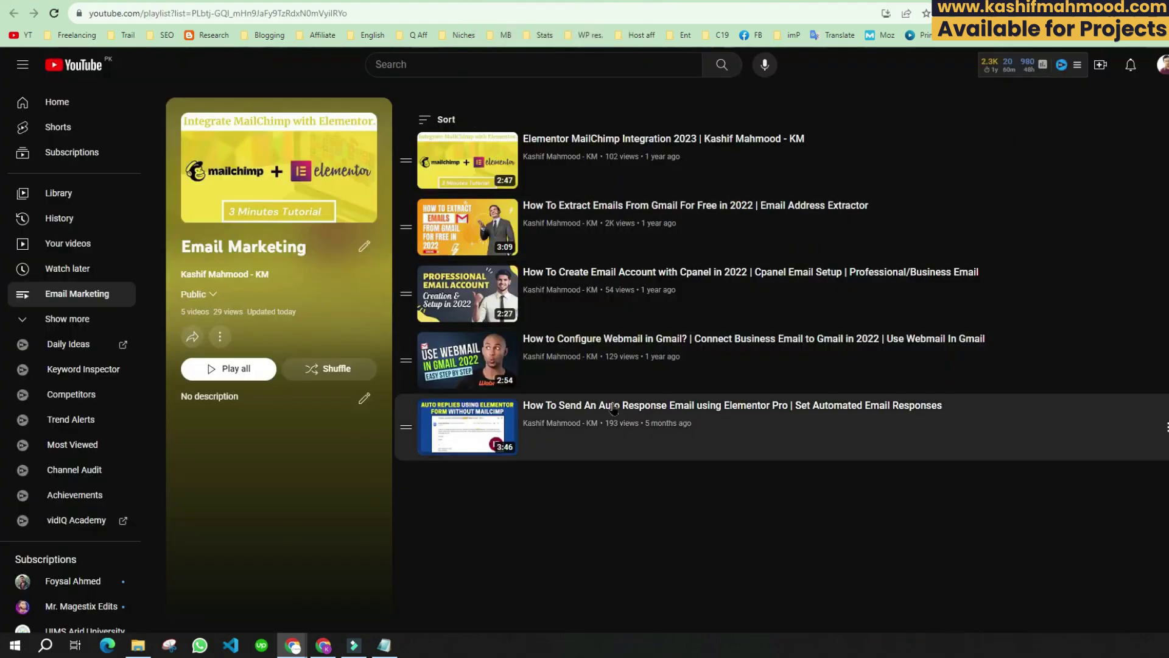